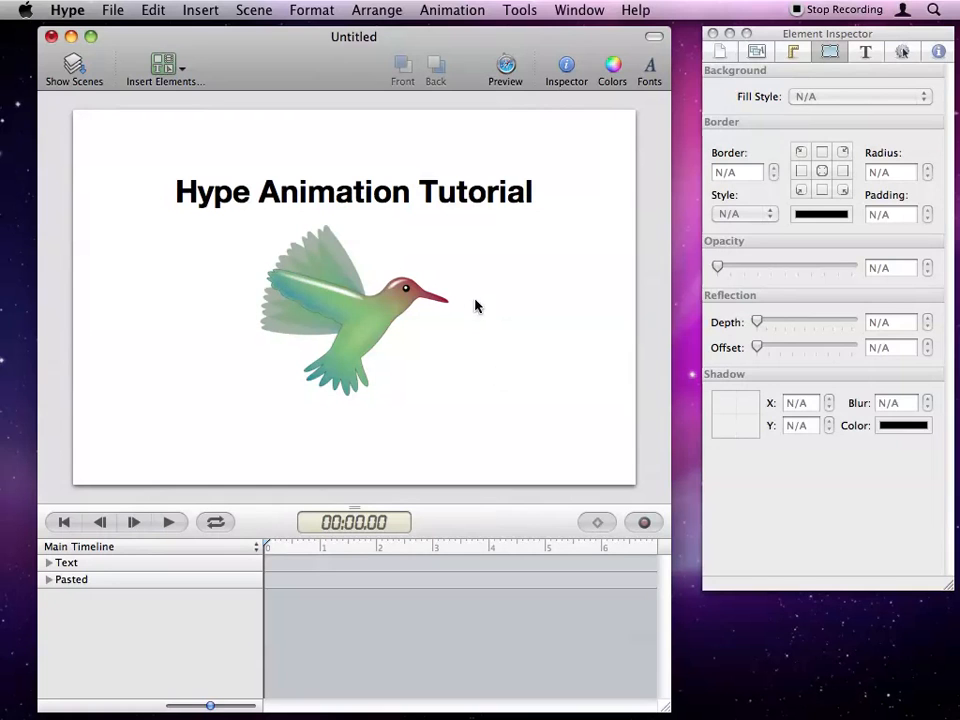
- Delete the title text and hummingbird from the scene and insert the image HTML5_Logo_256.png
drag(511, 360, 302, 195)
key(Delete)
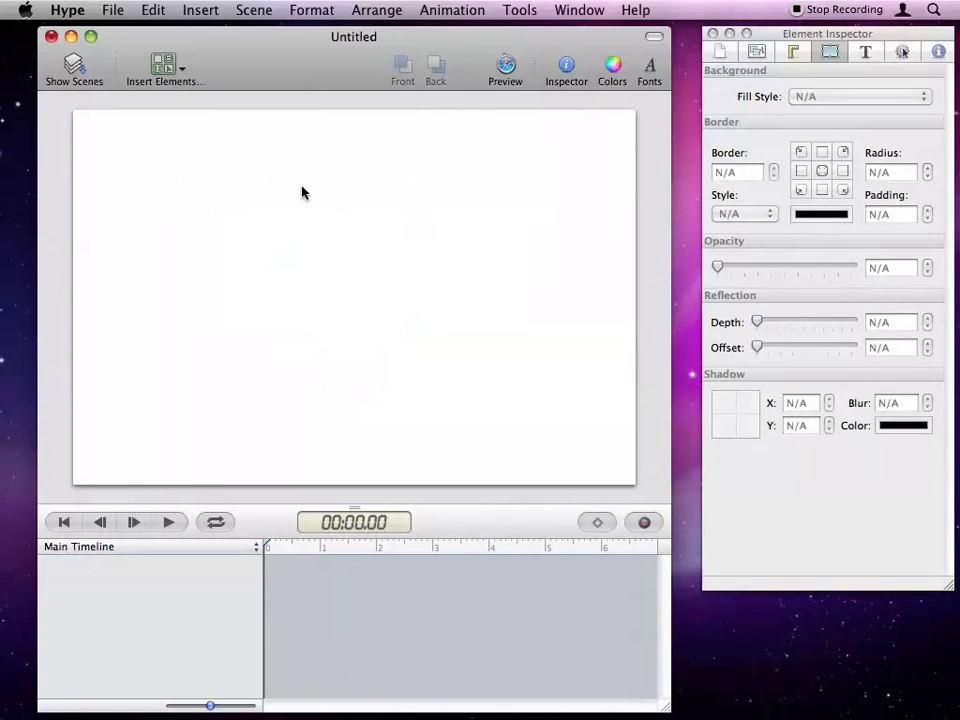
click(170, 72)
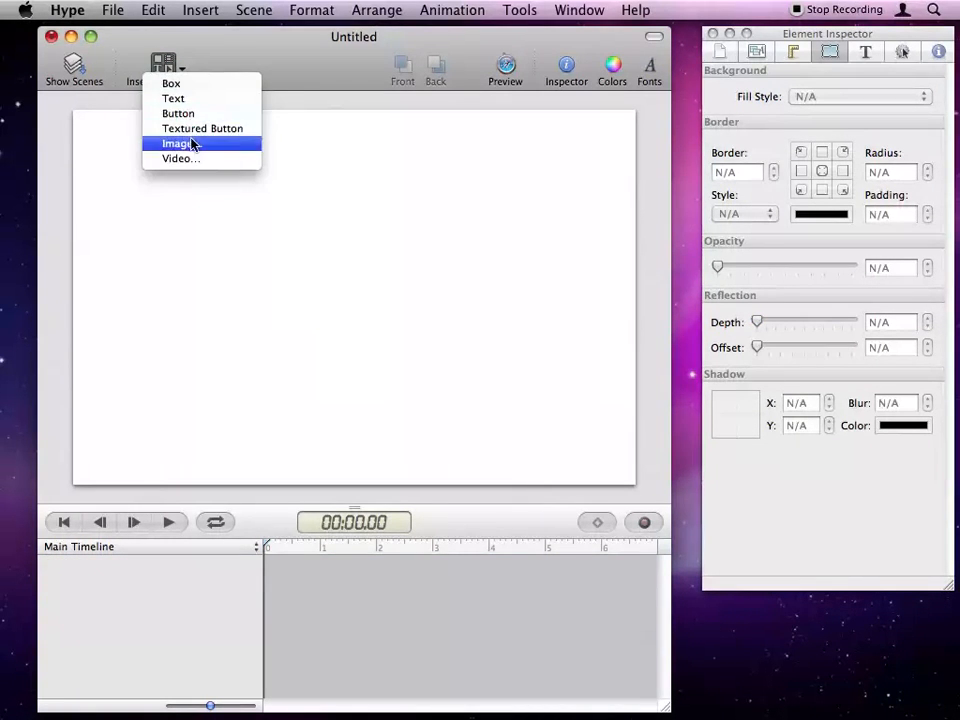
click(311, 275)
click(333, 192)
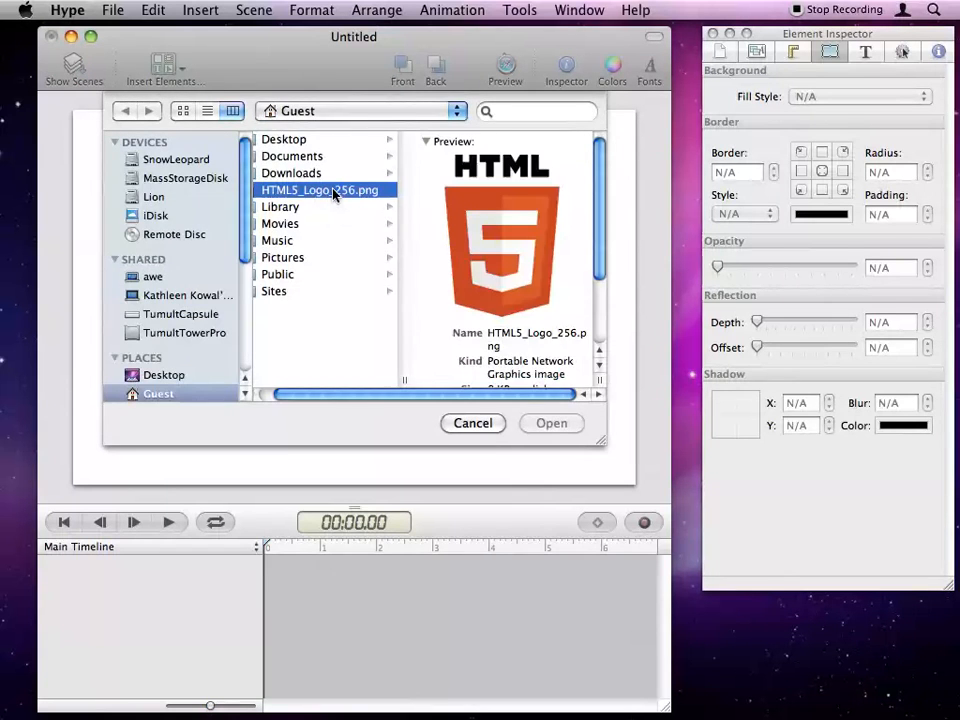
double_click(333, 192)
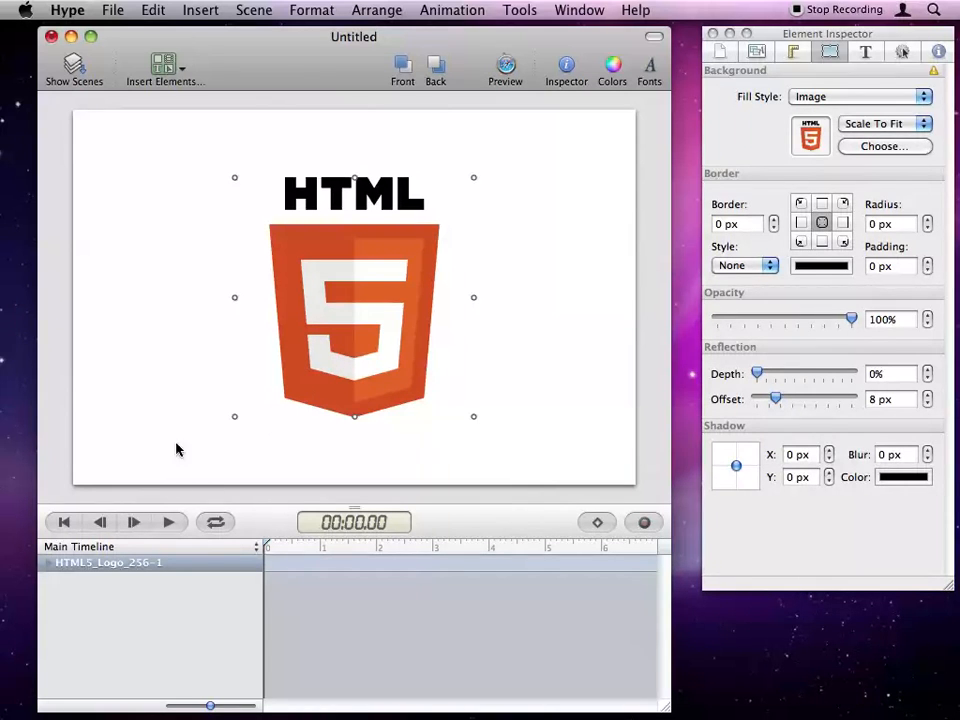
- Expand the logo's timeline properties and add an opacity keyframe at 1 second set to 0%
click(48, 563)
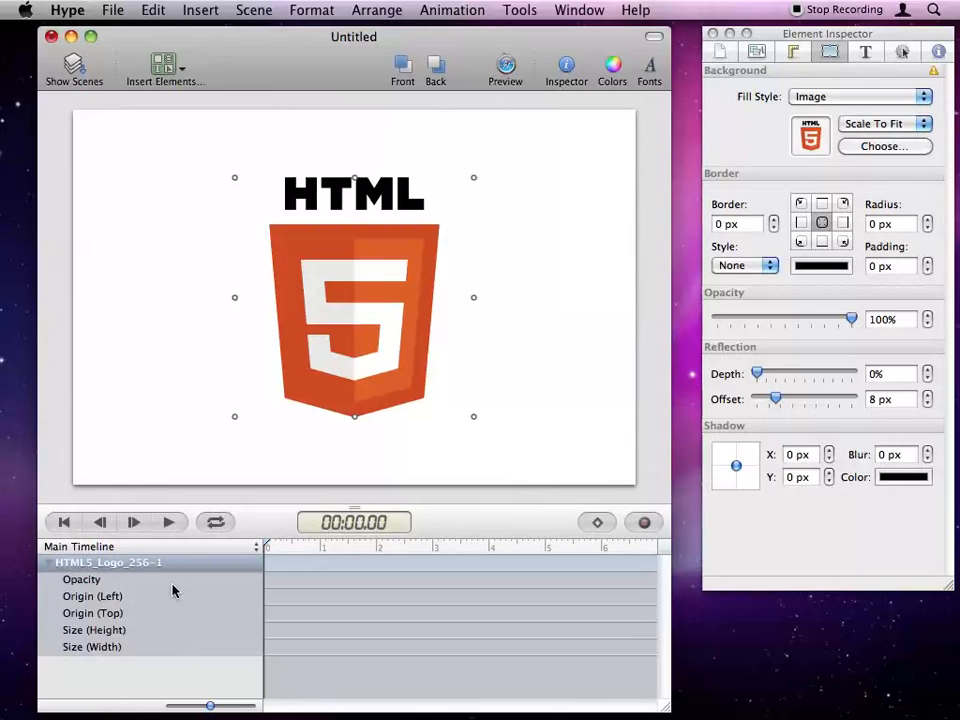
click(132, 581)
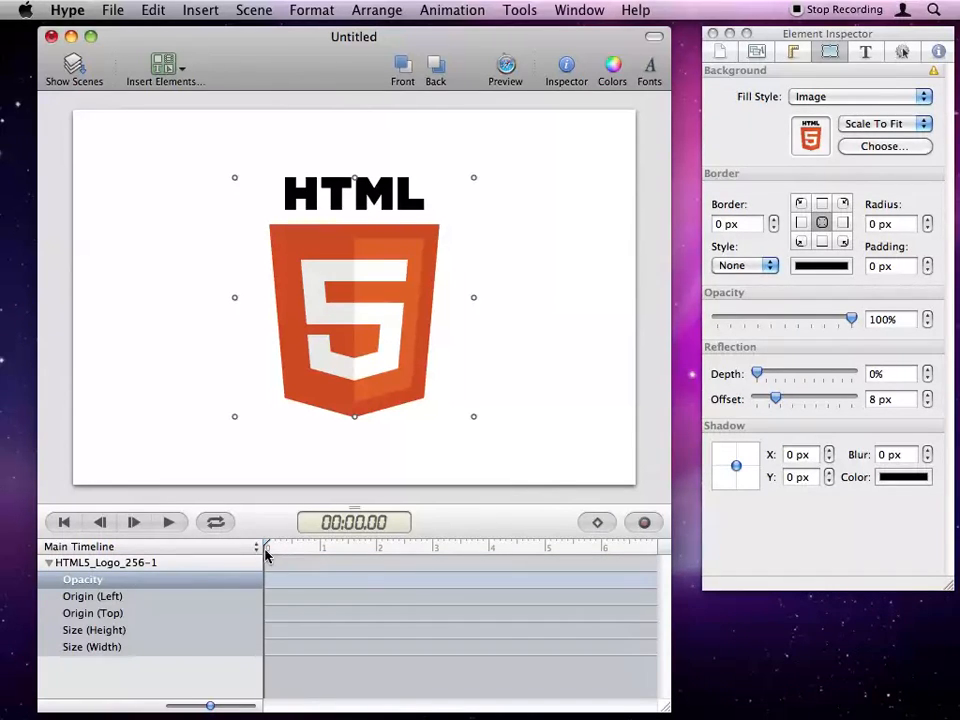
click(320, 547)
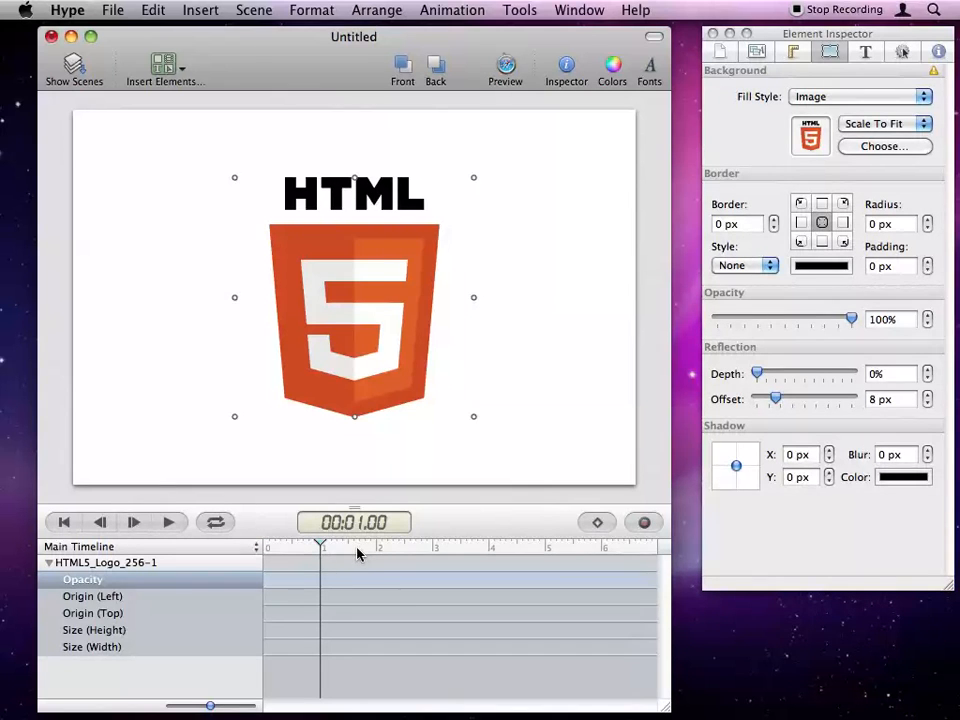
click(593, 524)
drag(728, 321, 716, 320)
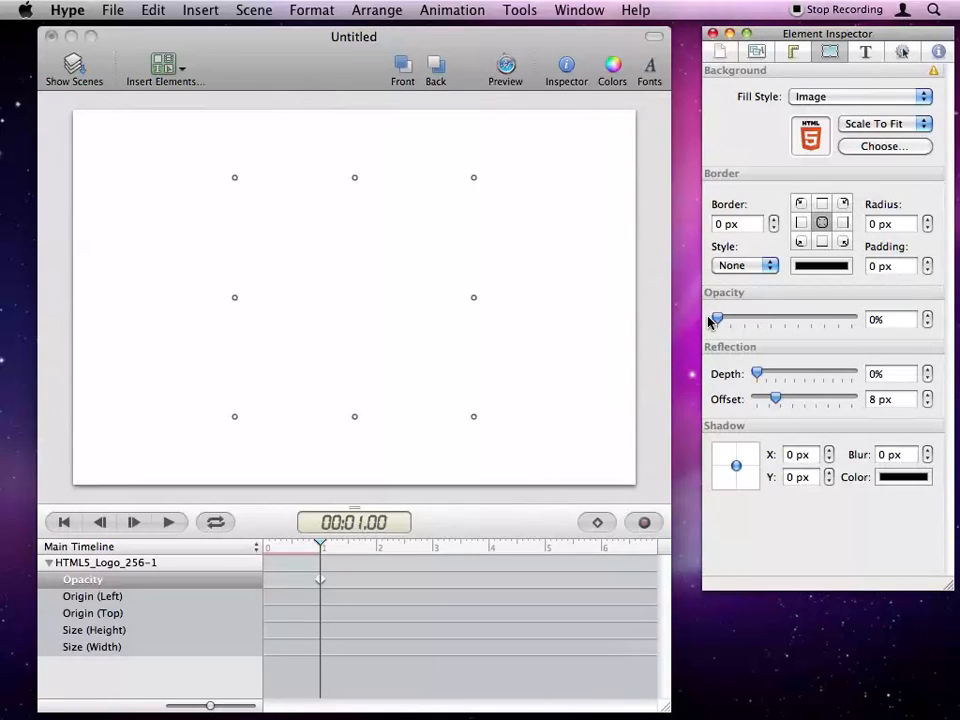
- Add an opacity keyframe for the logo at 2 seconds and set it to 100%
click(376, 548)
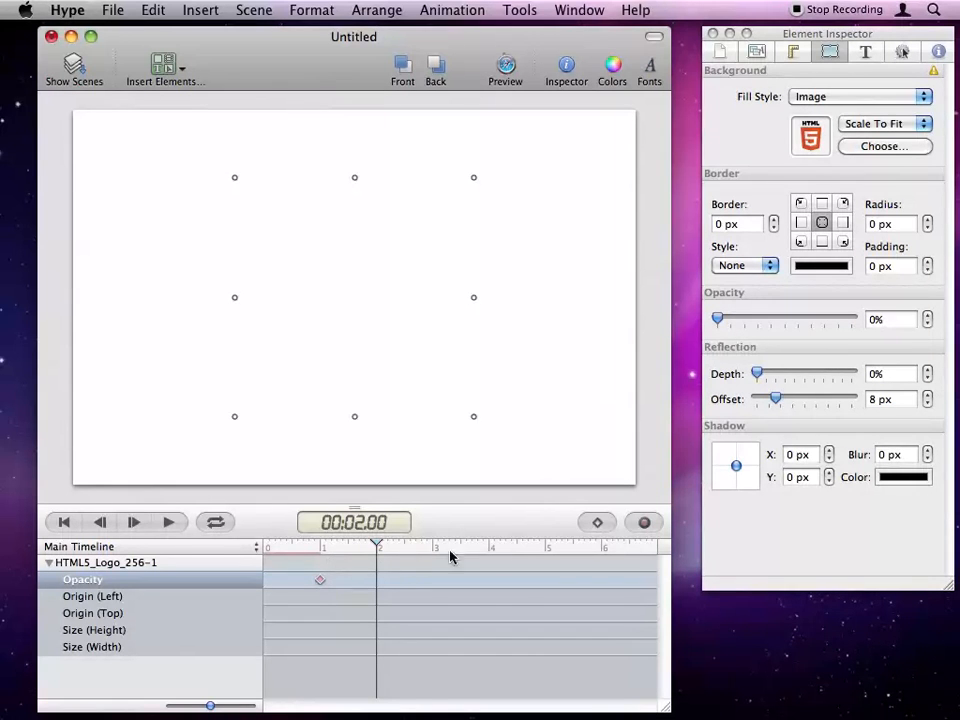
click(597, 522)
drag(838, 322, 854, 320)
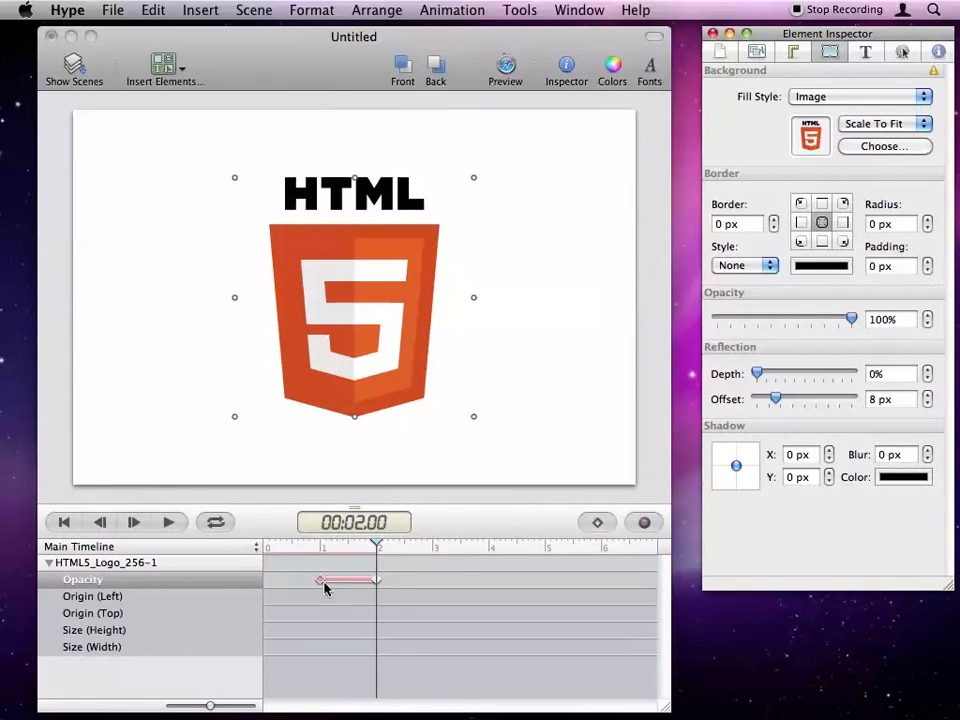
click(717, 319)
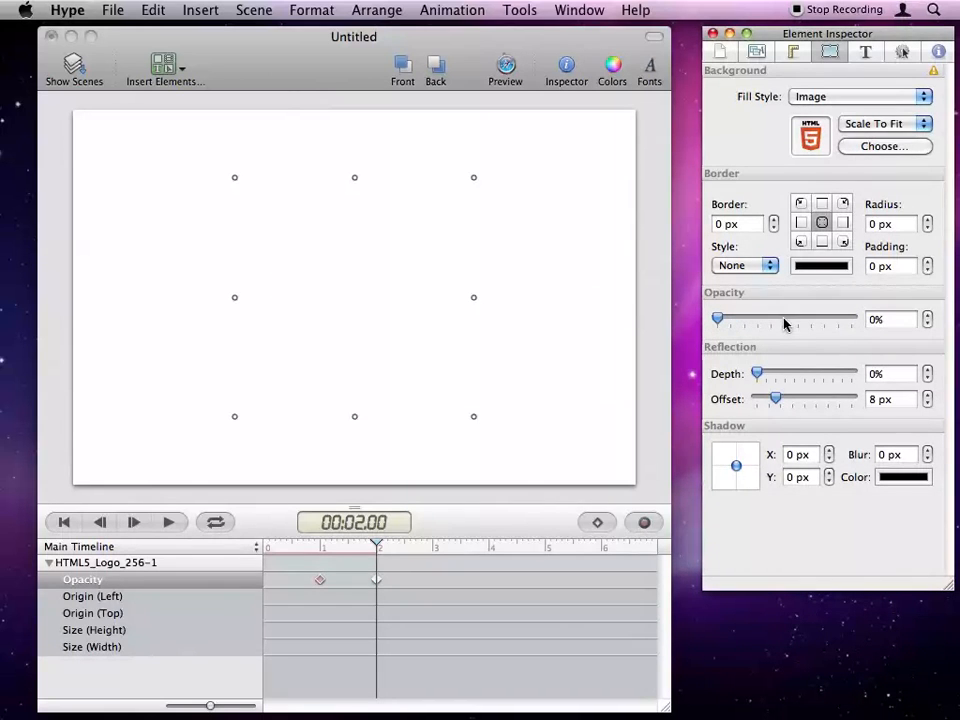
click(851, 319)
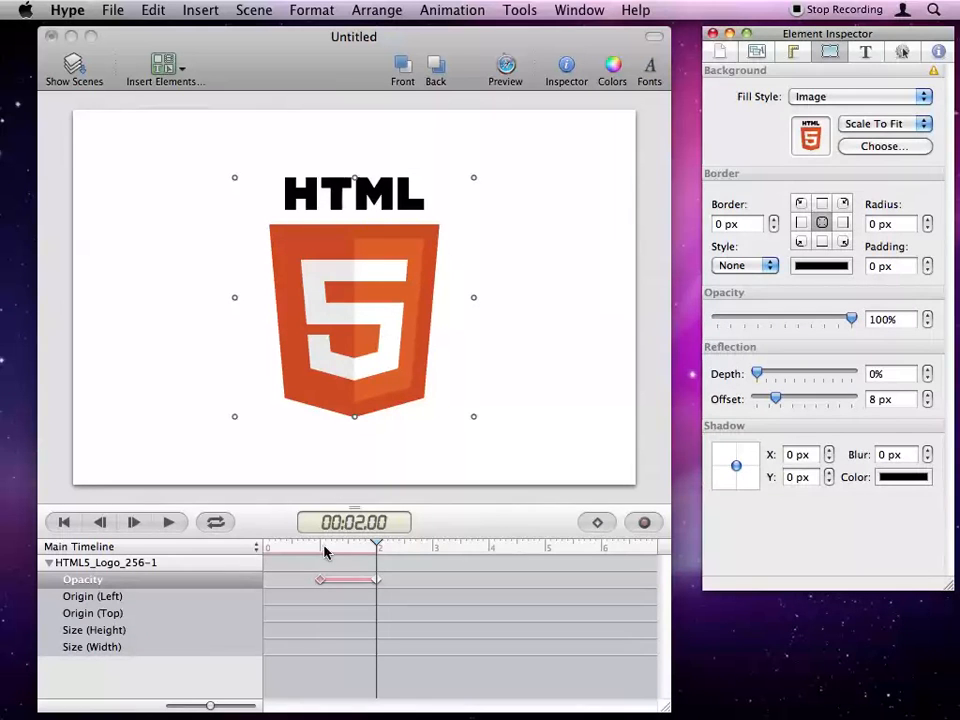
- Check the opacity keyframes at 1 and 2 seconds and play the fade-in
click(321, 585)
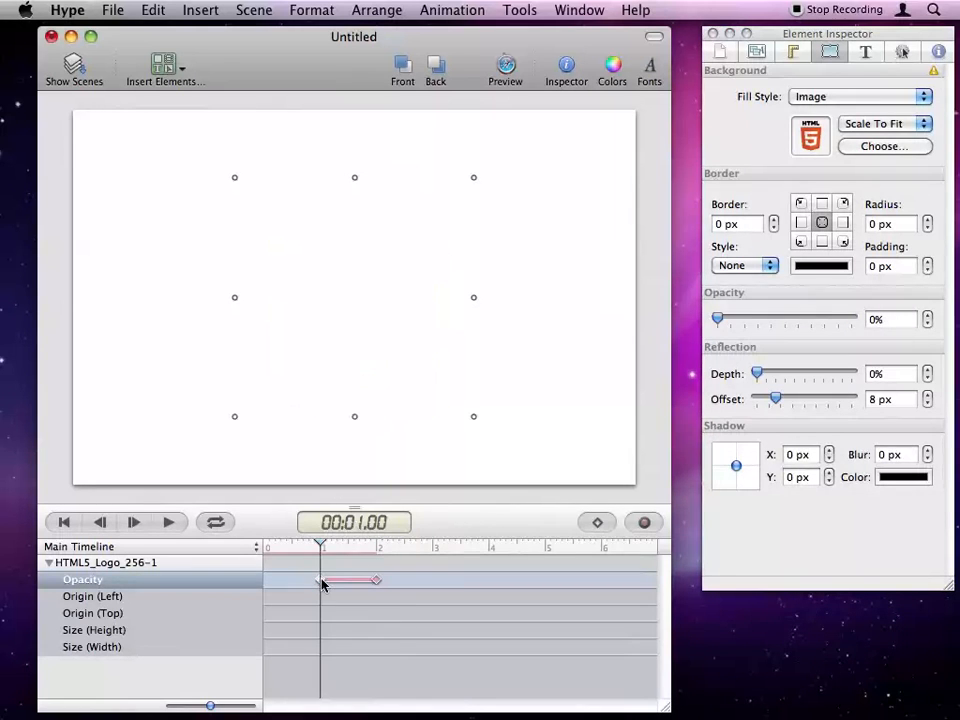
click(376, 583)
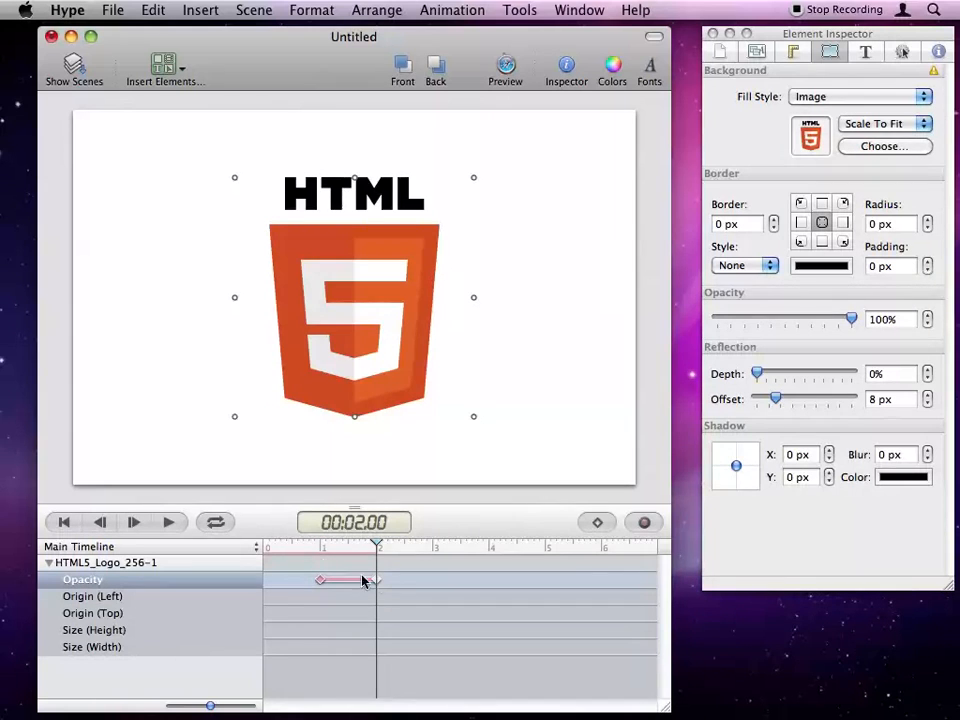
click(168, 522)
- Try out a fade-out with a 0% opacity keyframe at 3 seconds and remove that keyframe again
drag(428, 553, 433, 548)
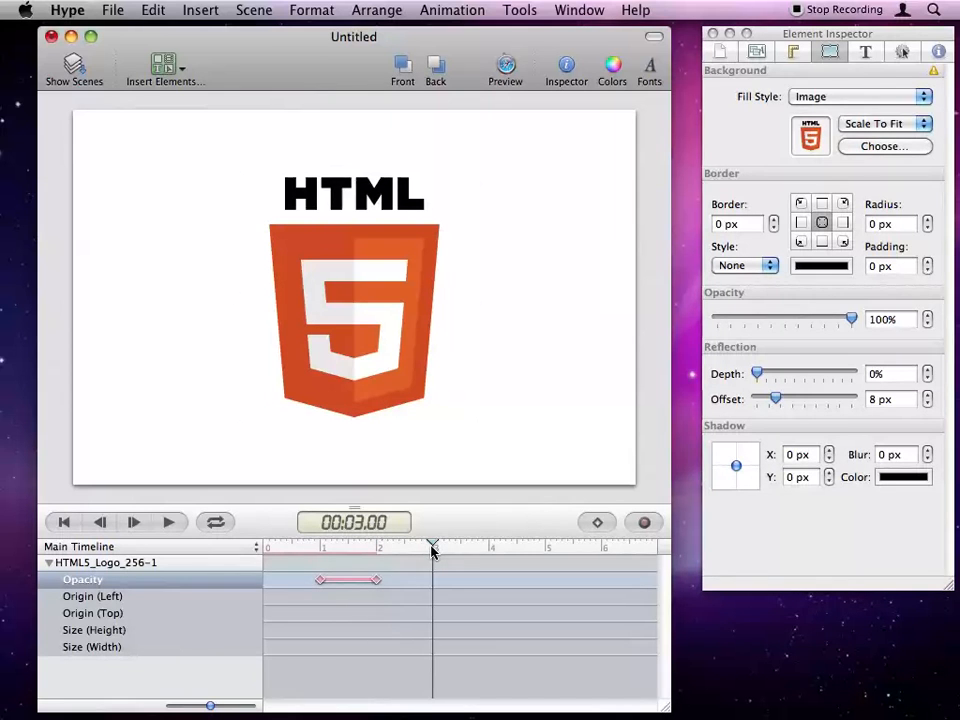
click(592, 524)
drag(851, 318, 717, 318)
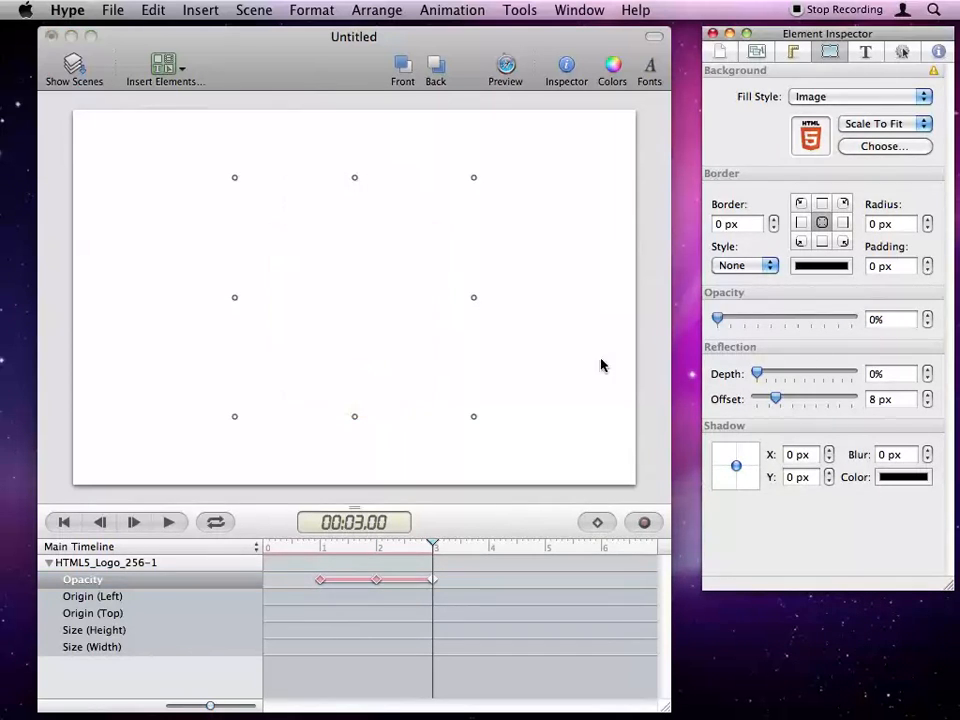
click(313, 549)
click(180, 524)
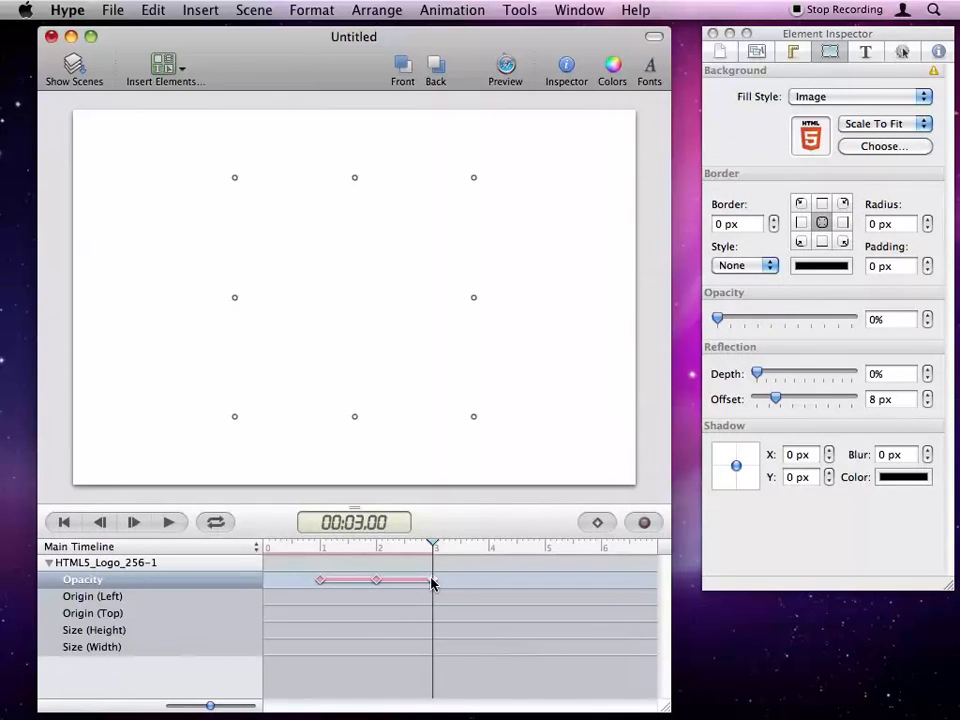
key(Delete)
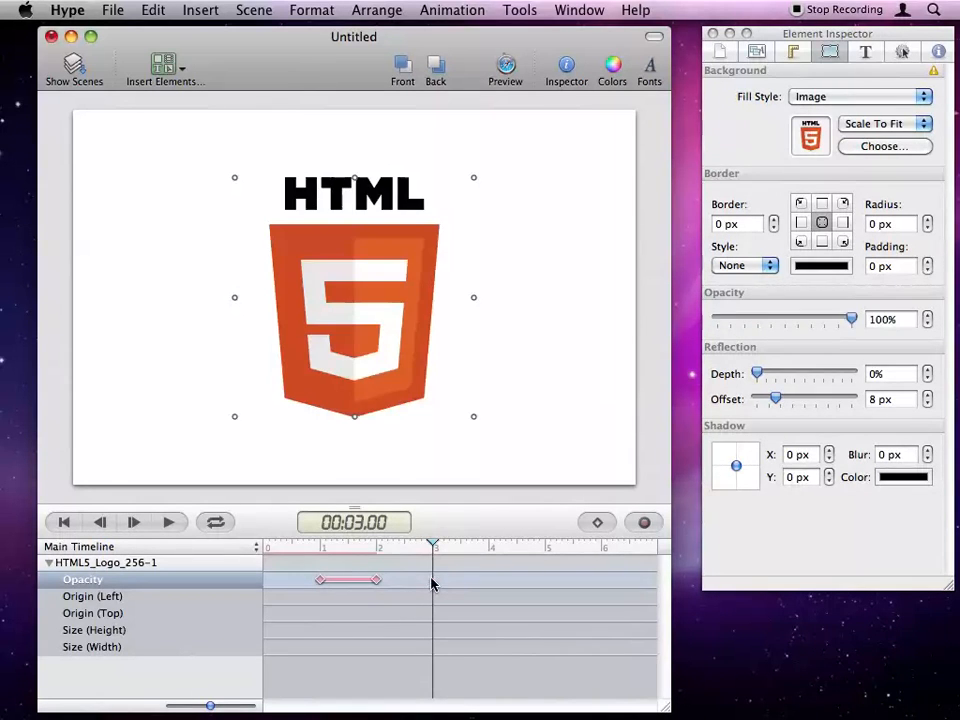
- Add a 100% opacity keyframe at 5 seconds and a 0% opacity keyframe at 6 seconds for the logo
click(543, 549)
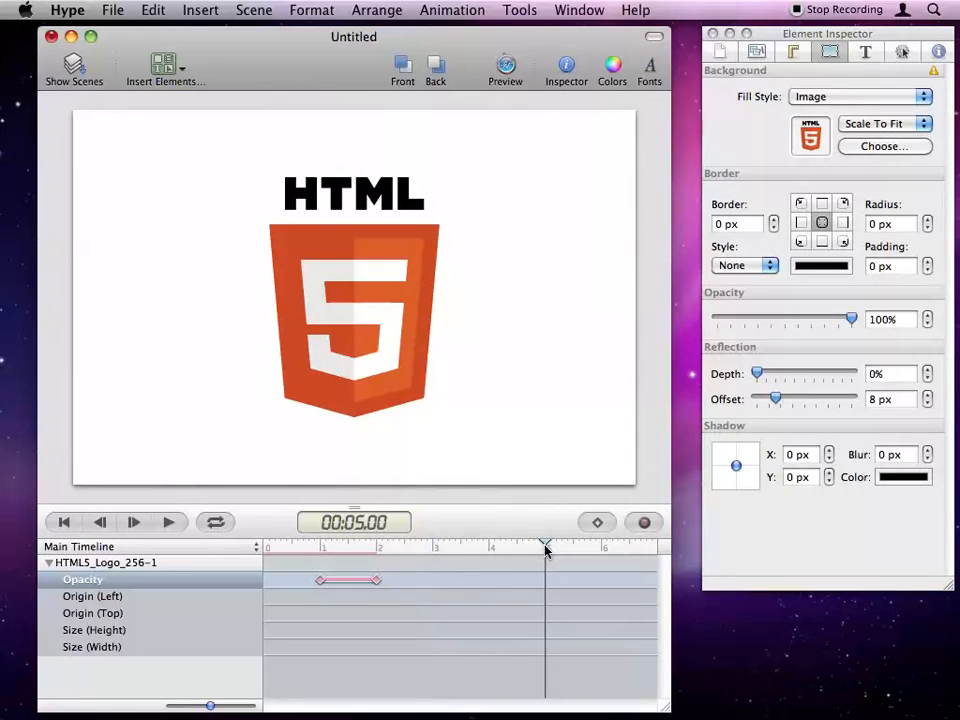
click(596, 522)
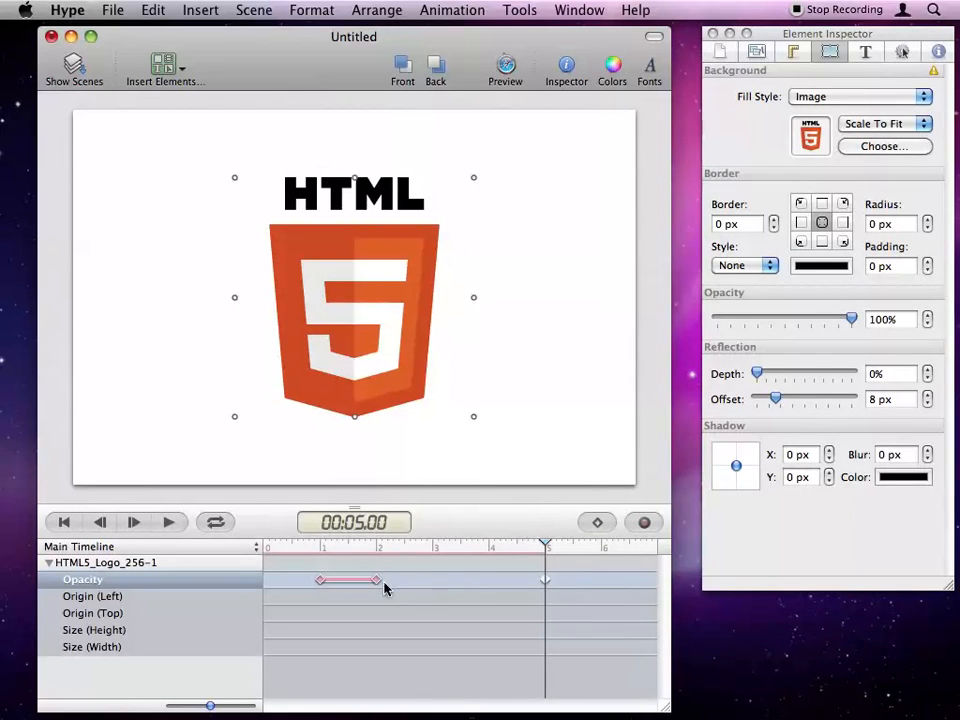
drag(577, 556, 601, 548)
click(597, 522)
click(710, 320)
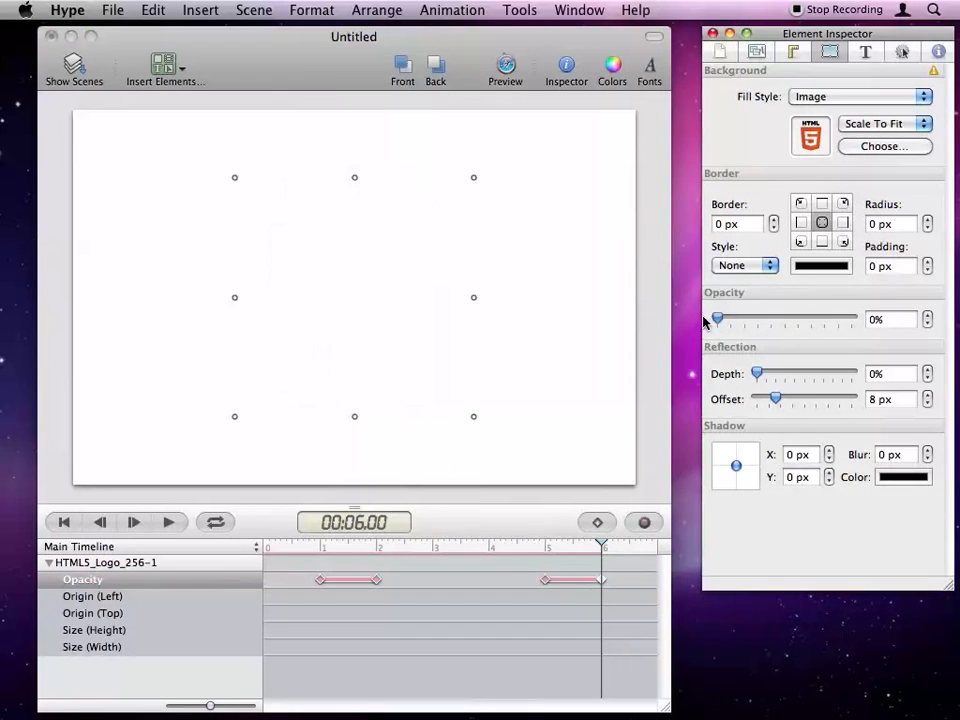
- Play the logo's fade-in and fade-out from before the first keyframe and scrub through the fade-in to about 2 seconds
click(293, 547)
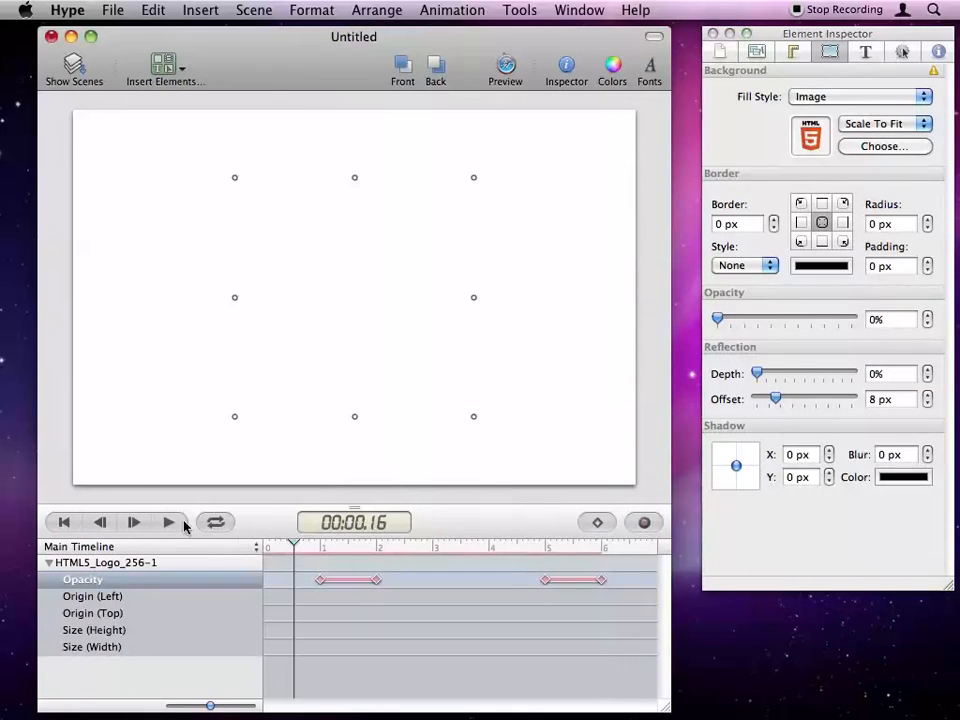
key(space)
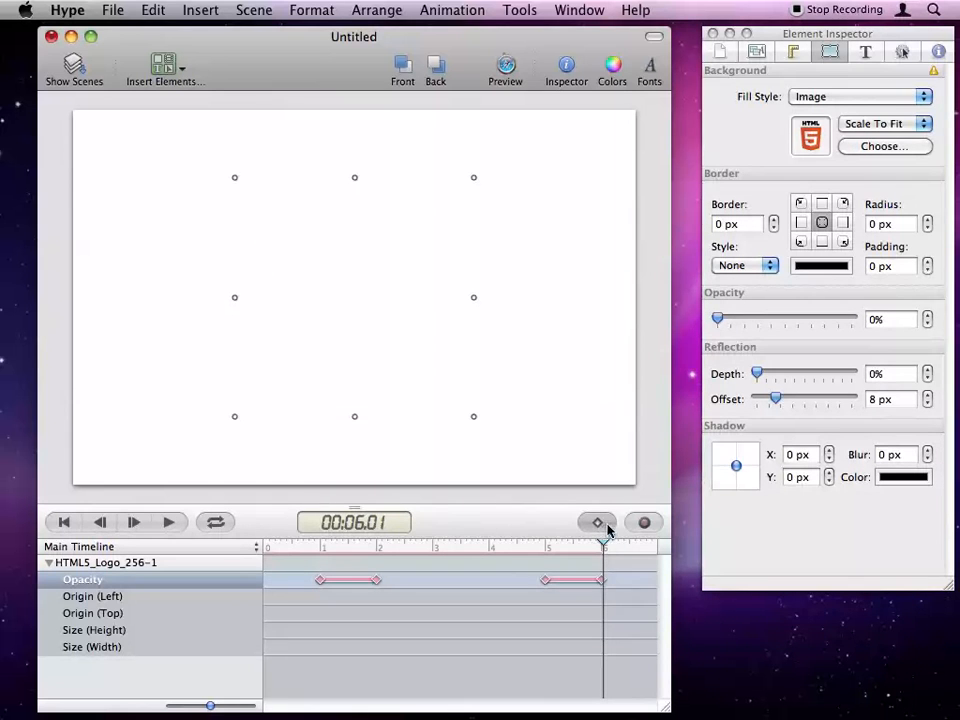
click(343, 546)
drag(343, 546, 379, 548)
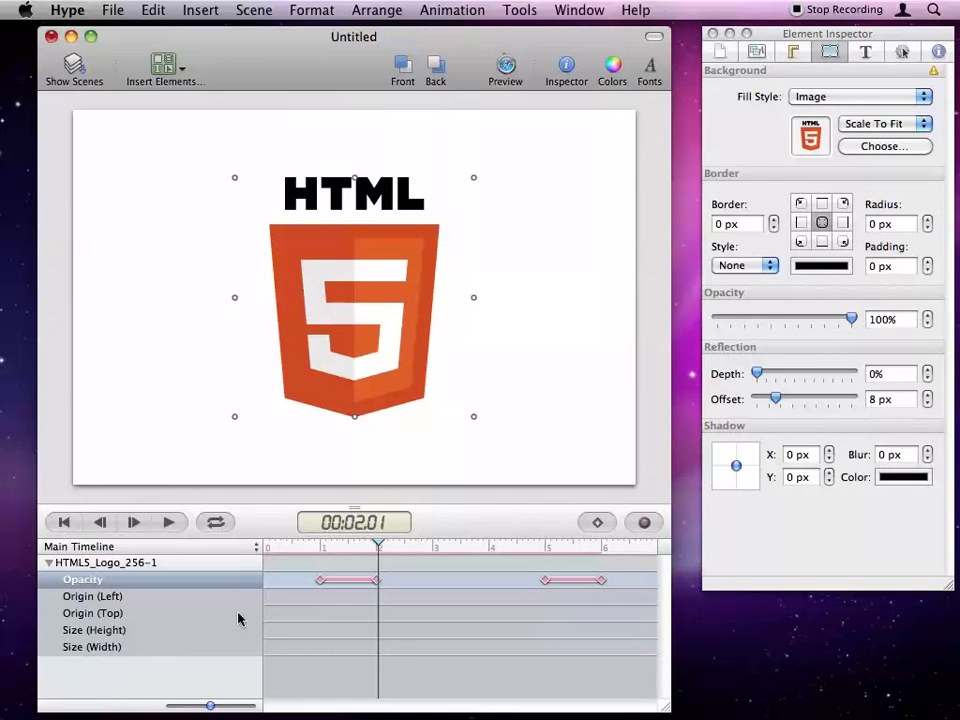
- Set the logo's rotation axis to Y and its rotation angle to 0°
click(800, 52)
click(790, 270)
drag(922, 269, 924, 263)
double_click(900, 269)
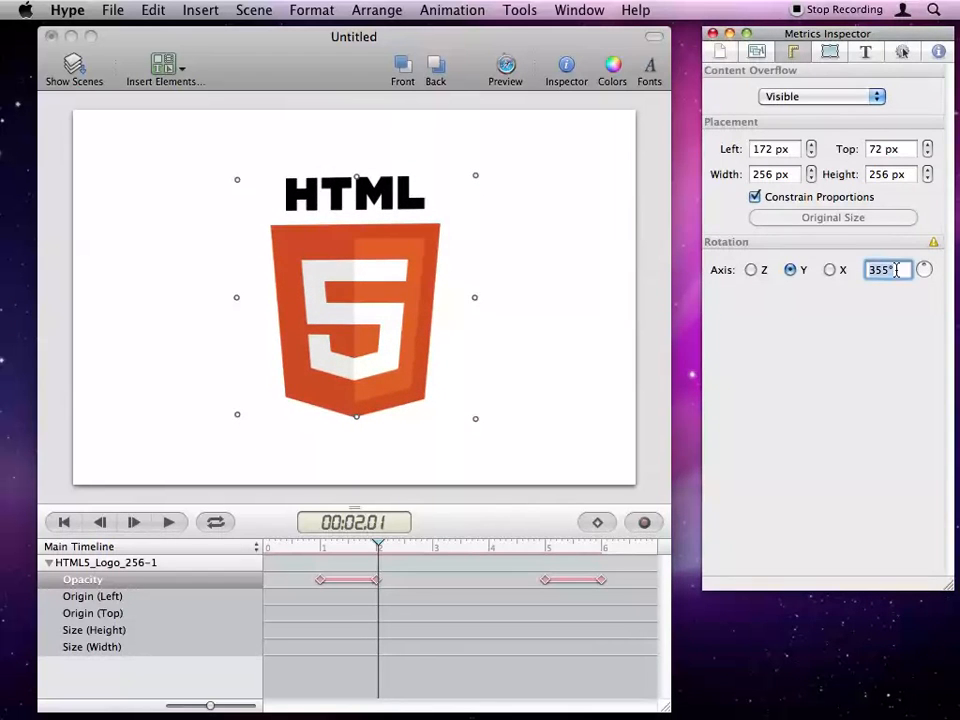
text(0)
key(Return)
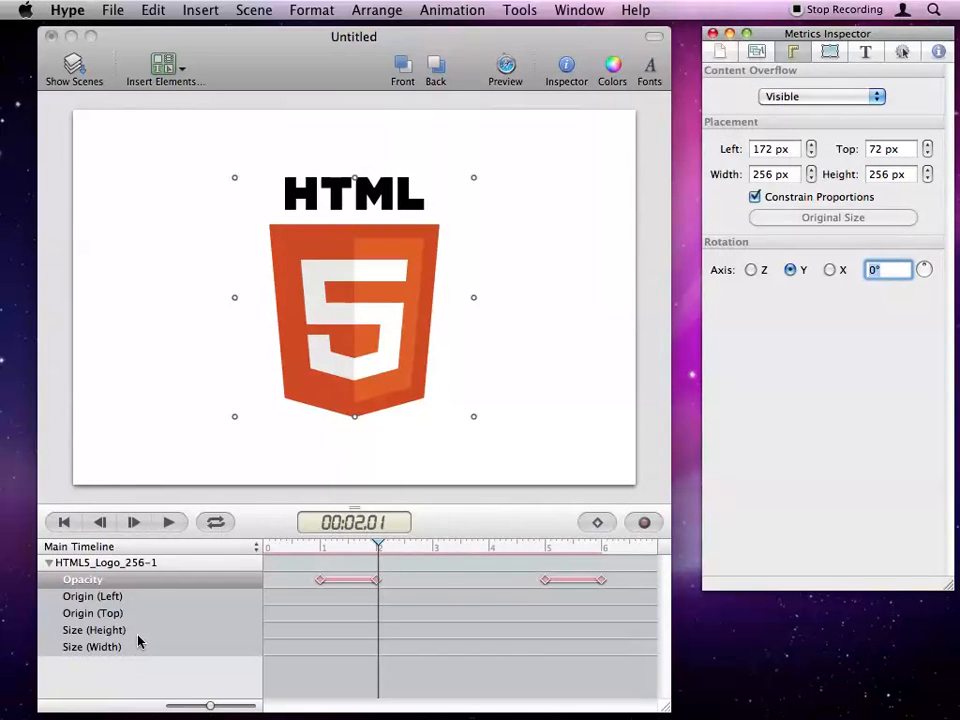
- Add the Rotation Angle property to the logo's animated properties in the timeline
mouse_move(183, 567)
click(247, 563)
scroll(327, 637, down, 10)
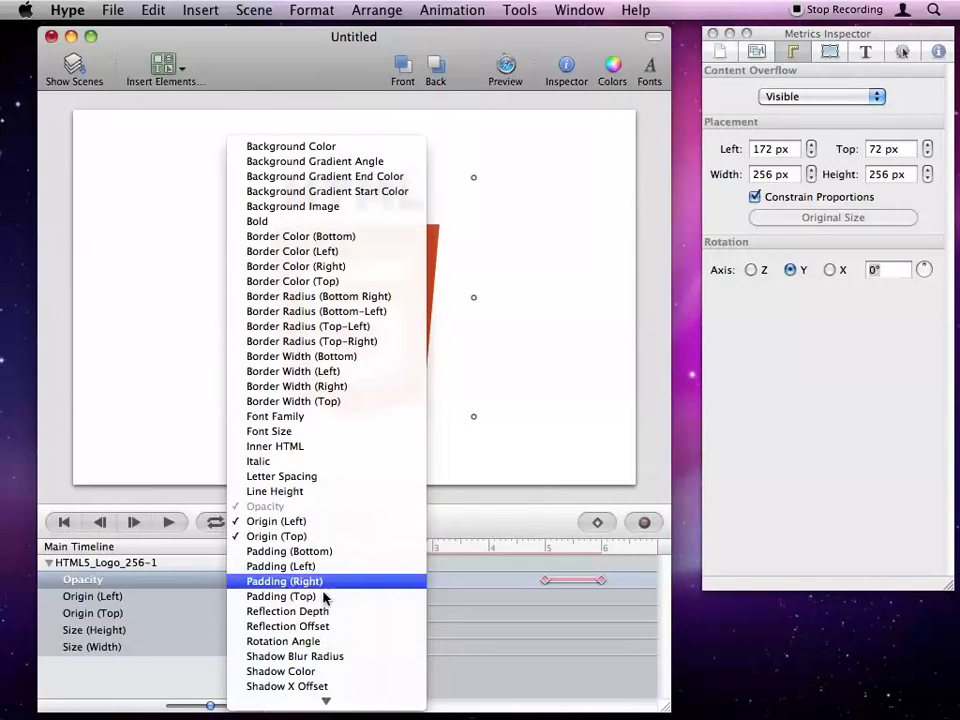
scroll(325, 590, down, 3)
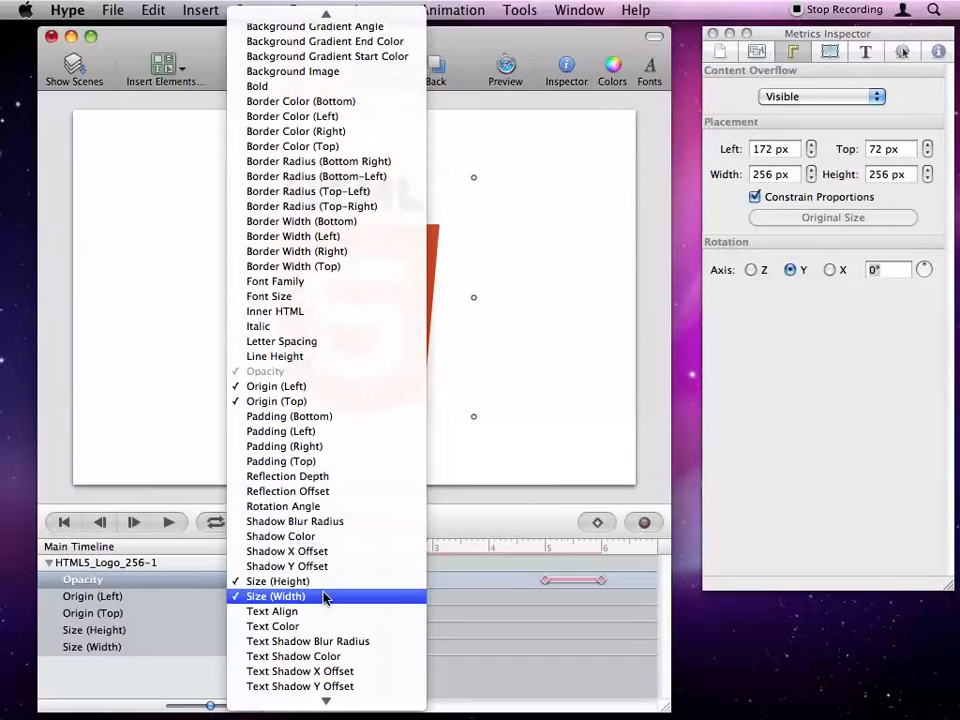
click(340, 510)
- Add a Rotation Angle keyframe for the logo at 1 second and set it to -60°
click(168, 632)
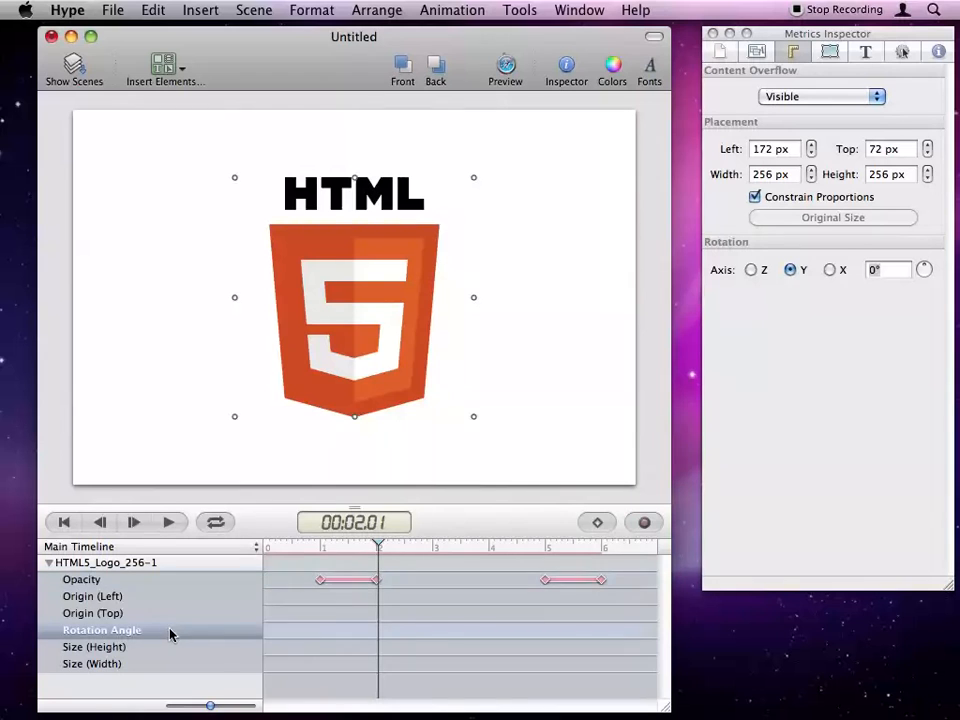
drag(322, 550, 320, 550)
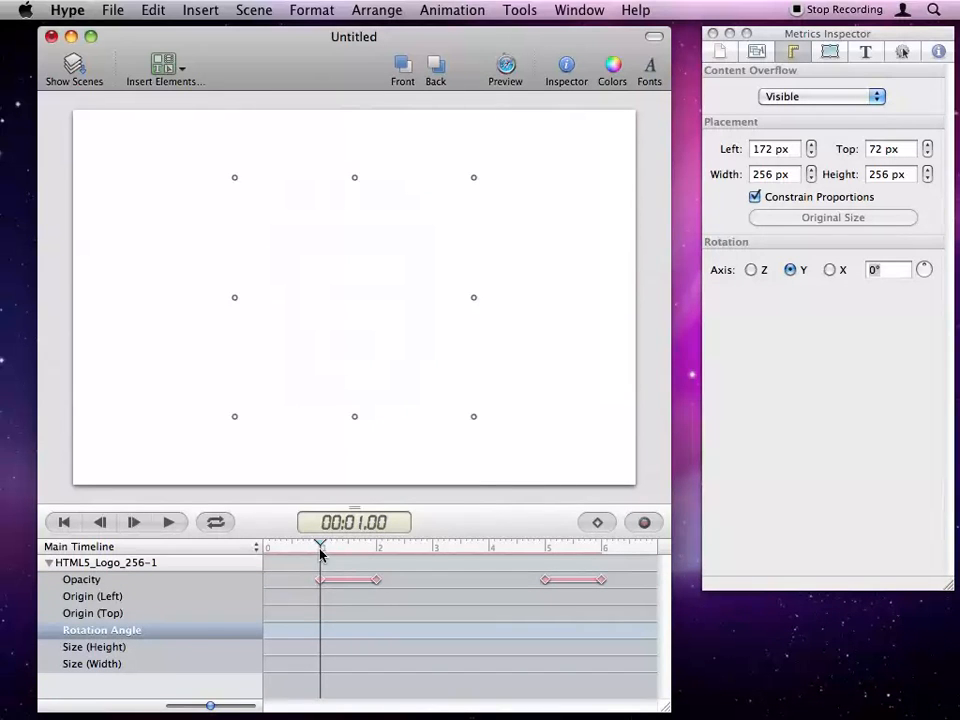
click(597, 523)
click(899, 269)
text(-60)
key(Return)
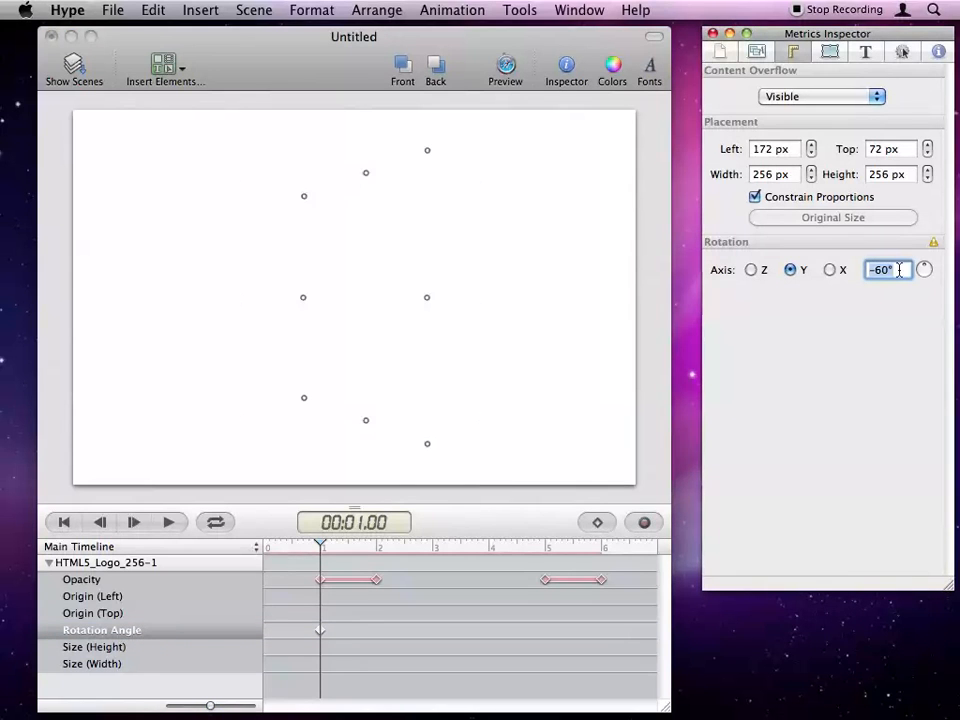
- Add a Rotation Angle keyframe for the logo at 2 seconds and set it to 0°
click(374, 548)
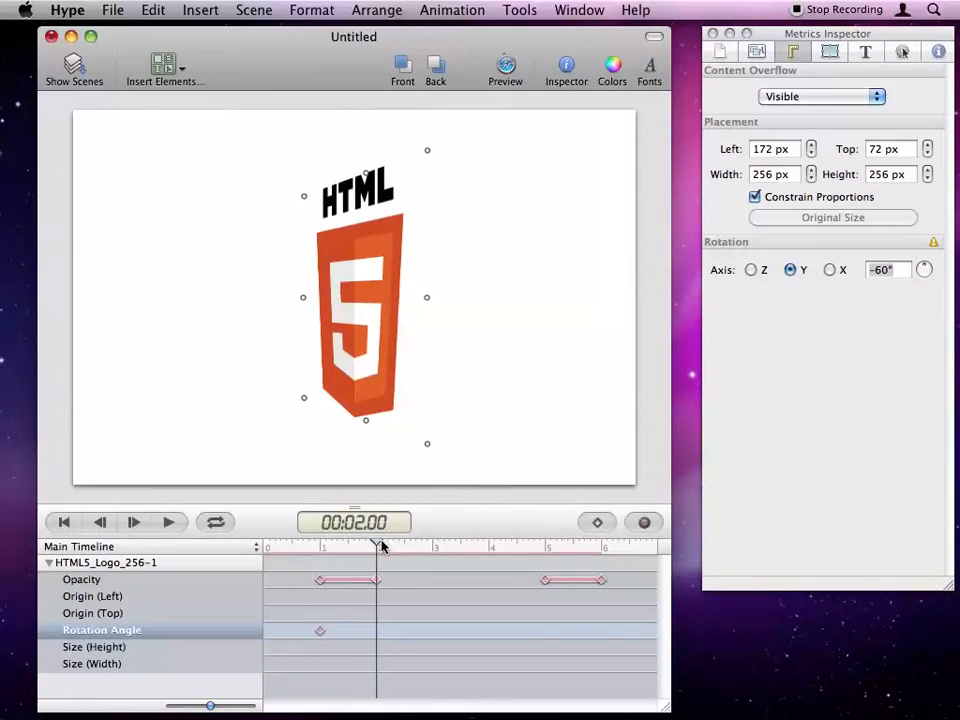
click(597, 522)
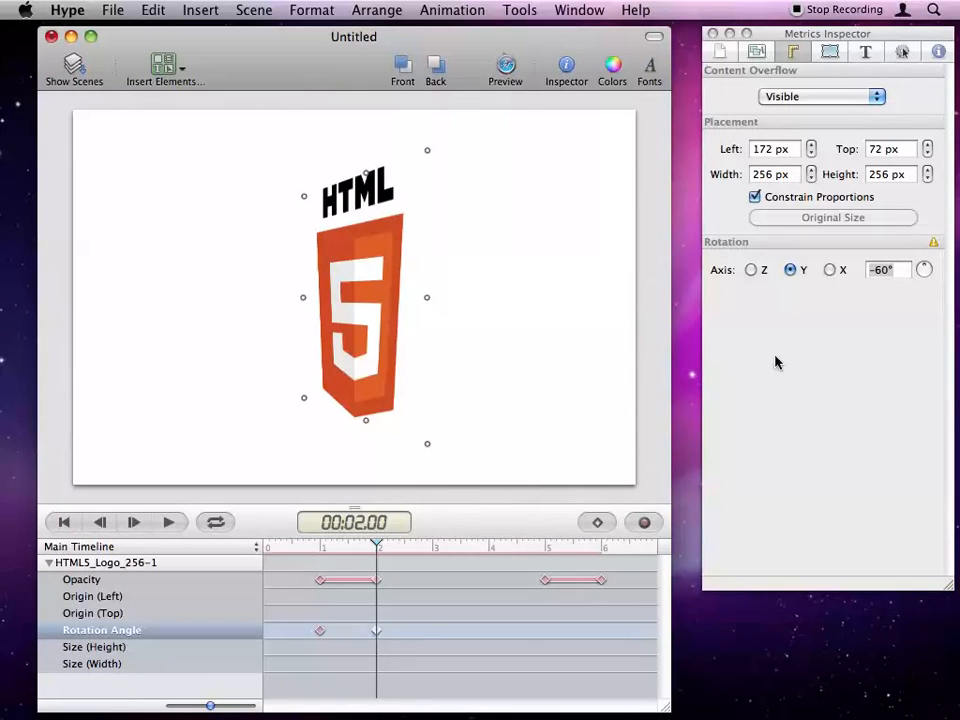
click(901, 270)
text(0)
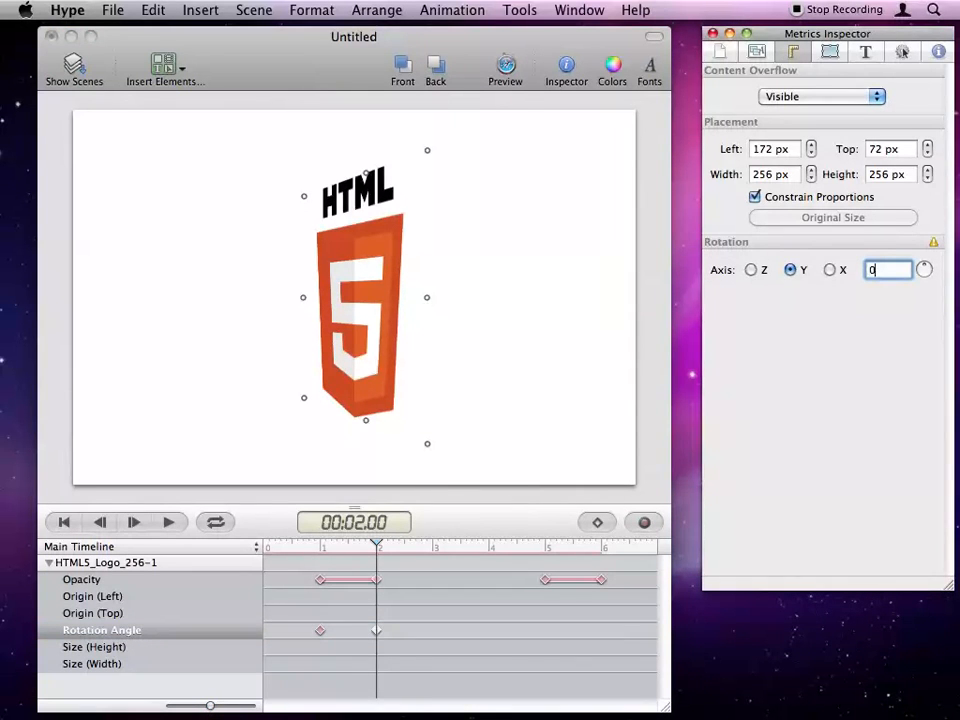
key(Return)
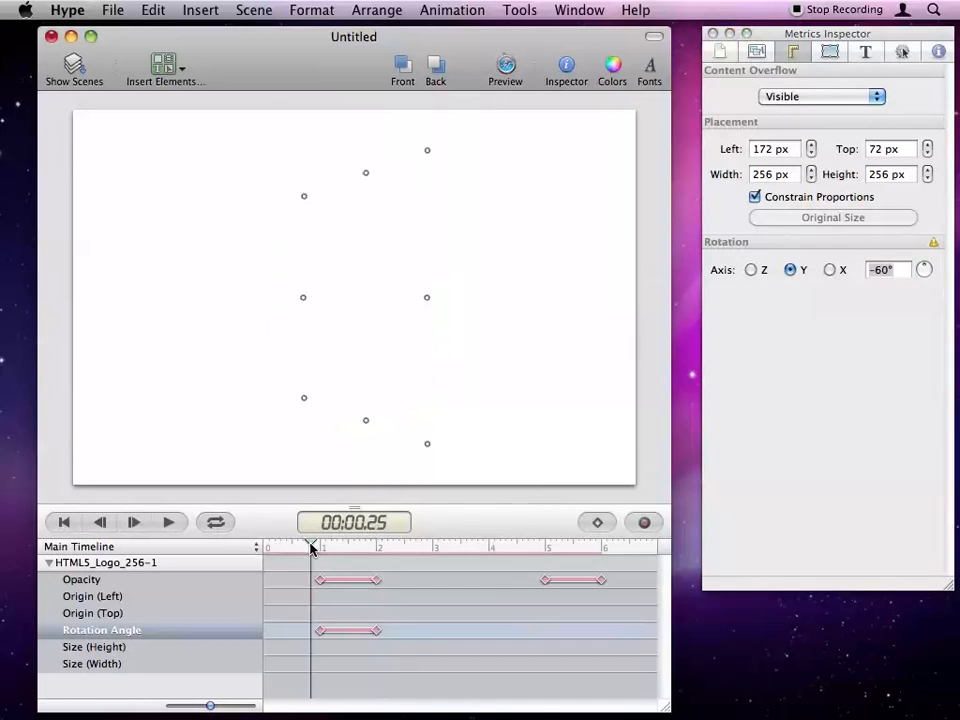
- Play the rotation animation and add Origin (Left) and Origin (Top) keyframes for the logo at 1 second
click(165, 523)
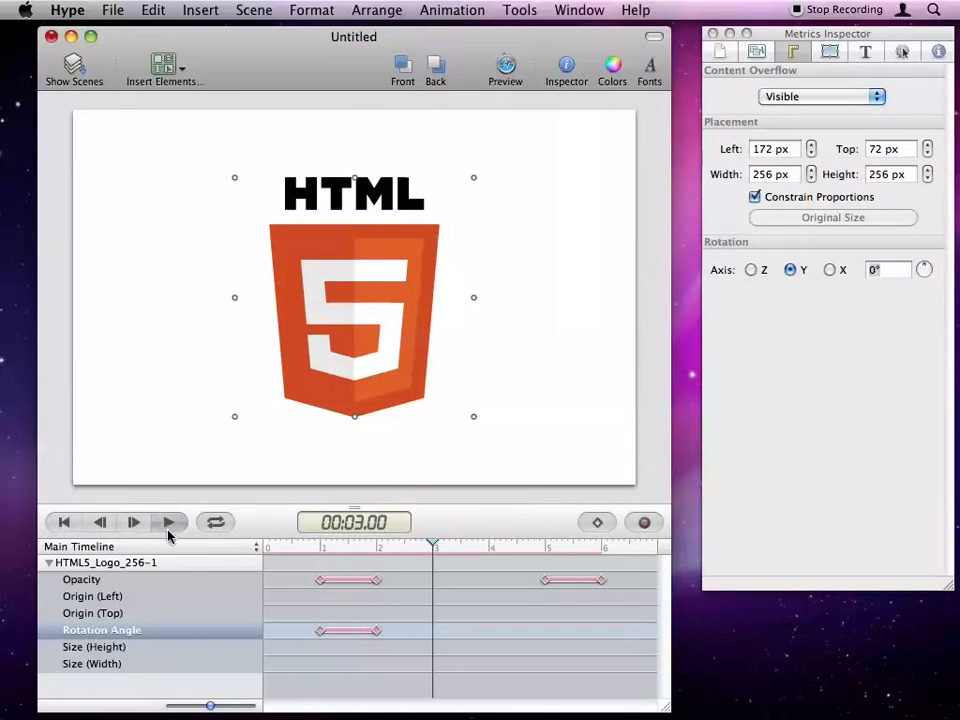
shift+click(210, 613)
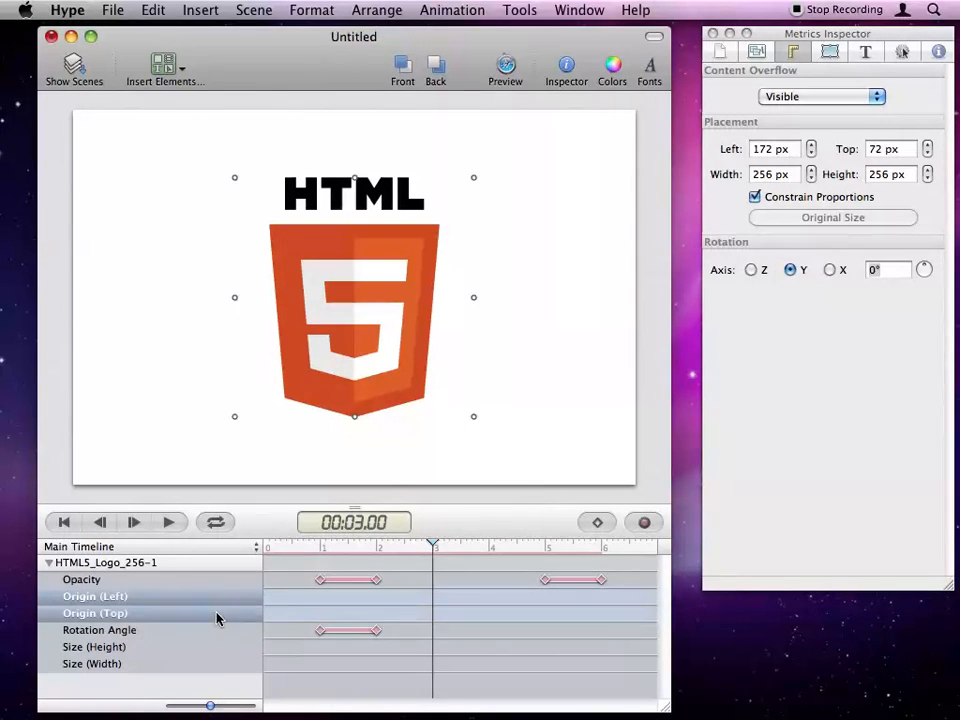
click(321, 549)
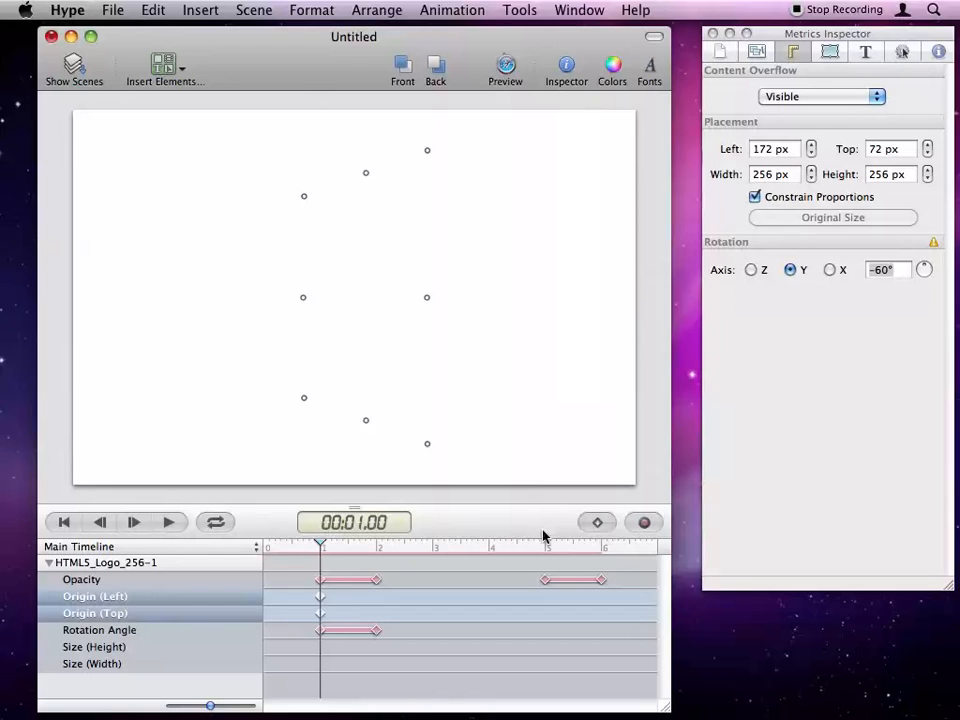
- Add Origin (Left) and Origin (Top) keyframes at 2 seconds, move the logo to about Left 328 px, Top 37 px, and play the animation
click(377, 550)
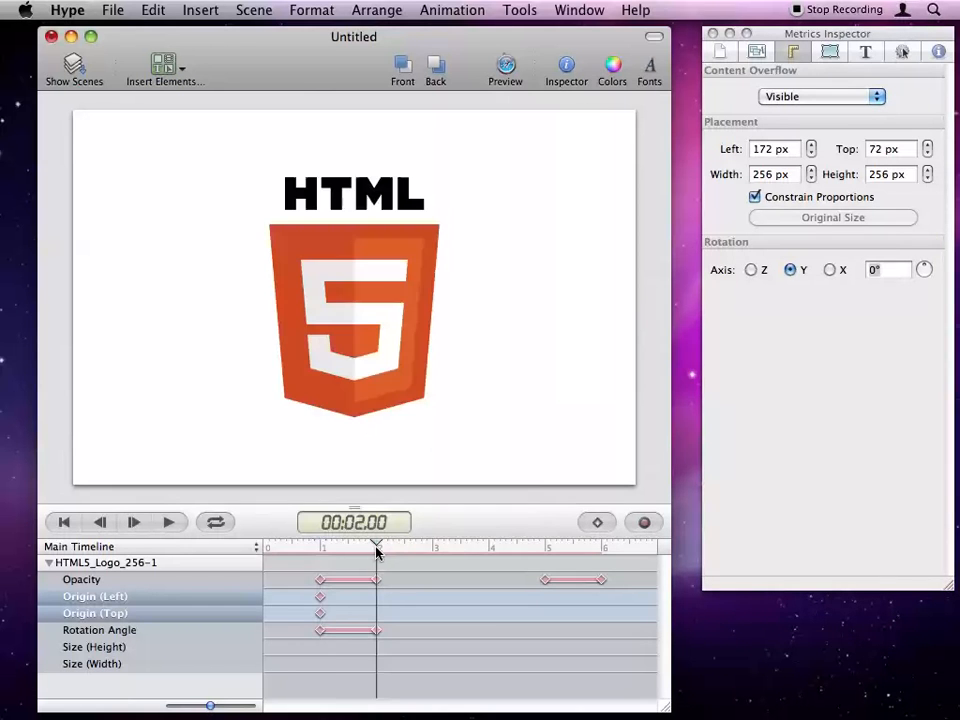
click(592, 528)
drag(335, 382, 483, 350)
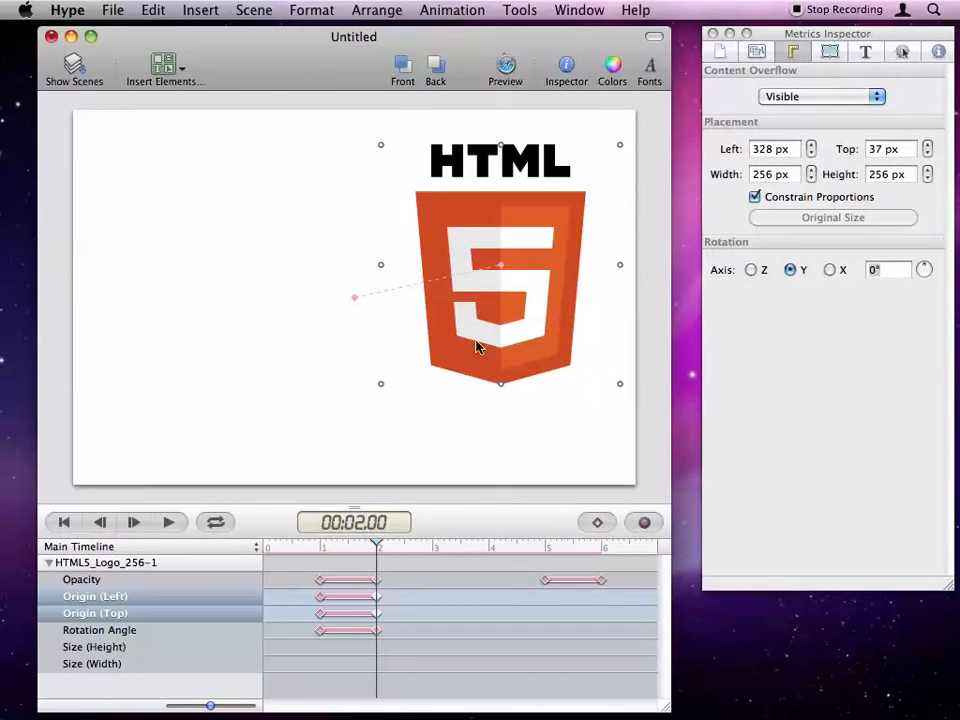
drag(323, 543, 310, 547)
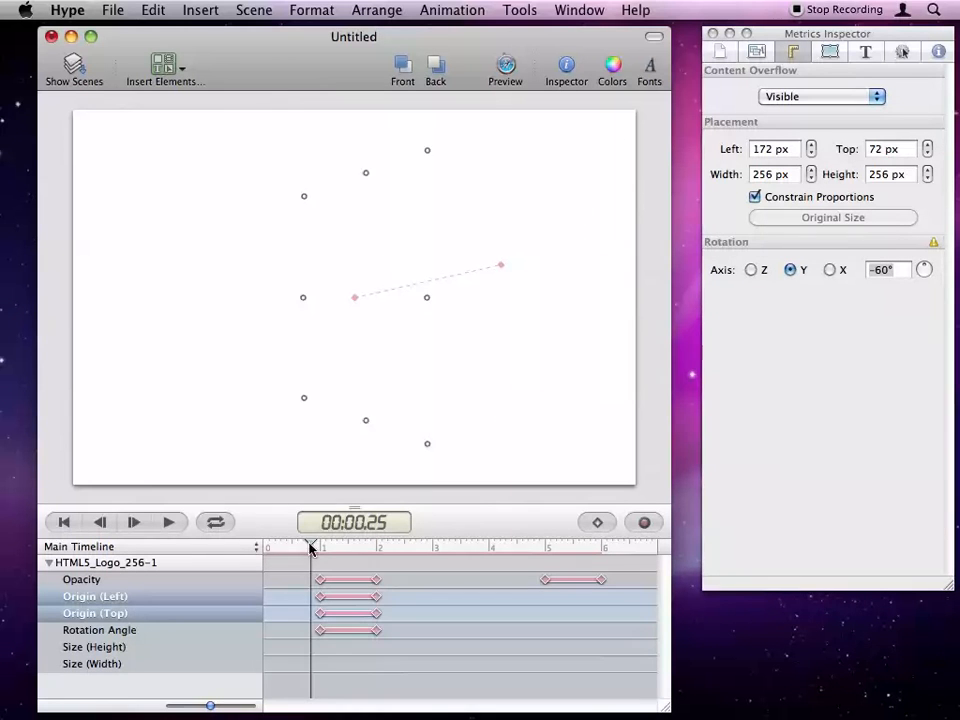
click(180, 524)
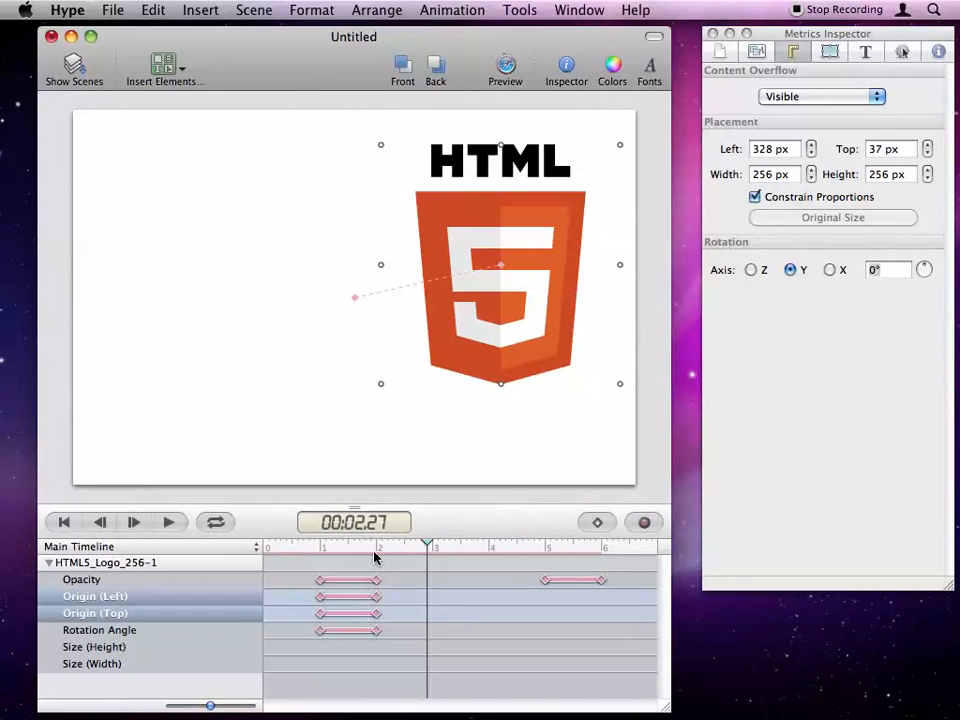
- With the playhead past the 2-second keyframes, move the logo to about Left 134 px, Top 85 px and play the animation
mouse_move(418, 548)
mouse_down()
mouse_move(381, 548)
mouse_move(403, 552)
mouse_up()
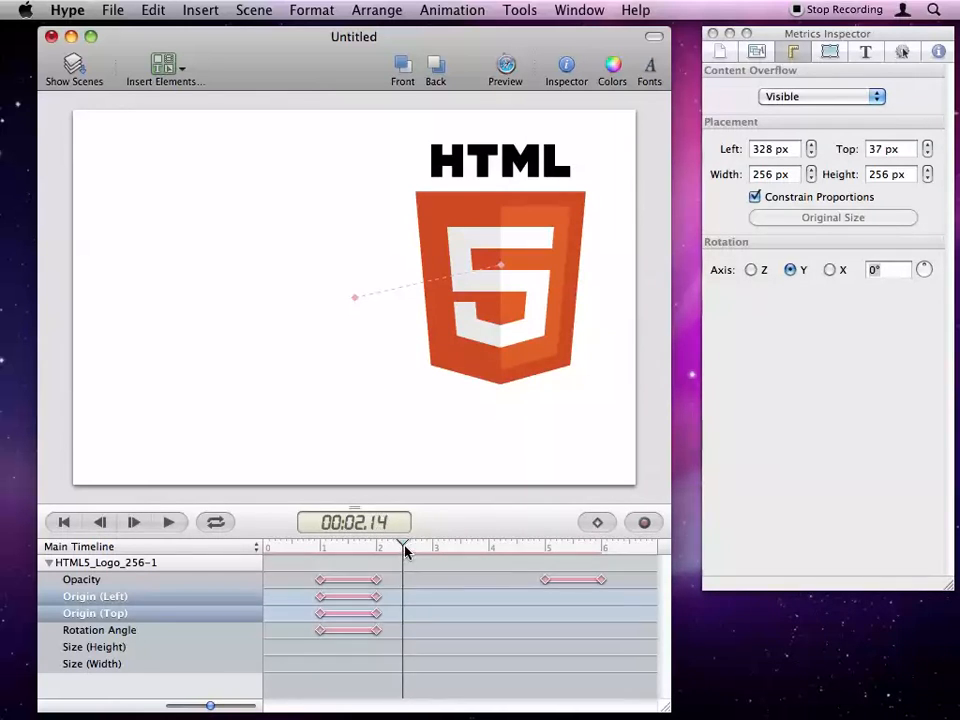
drag(490, 327, 311, 360)
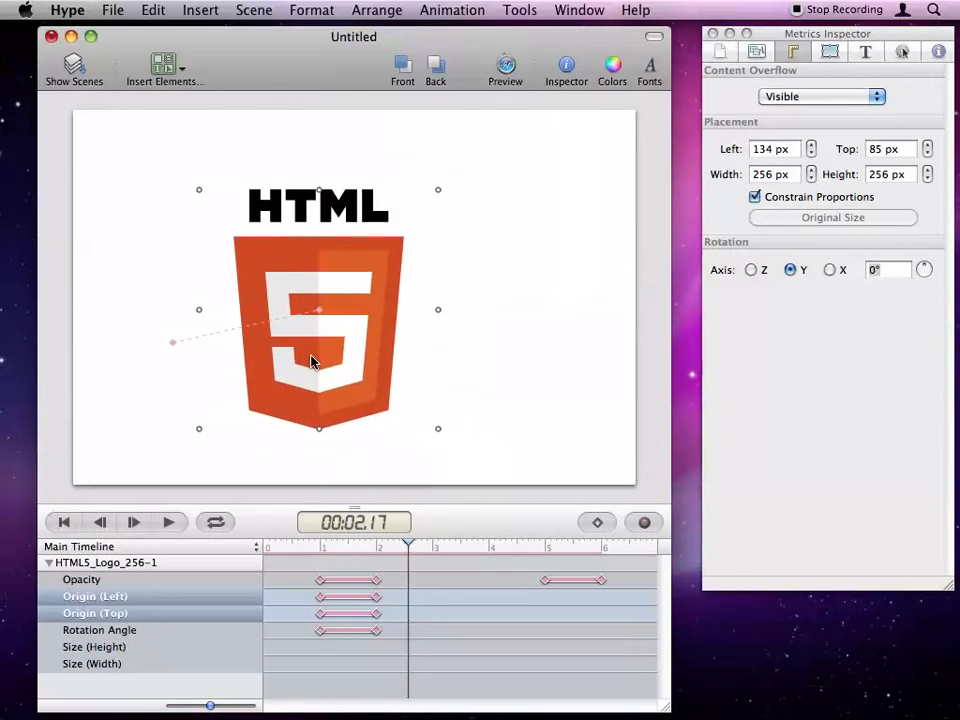
click(305, 548)
click(172, 527)
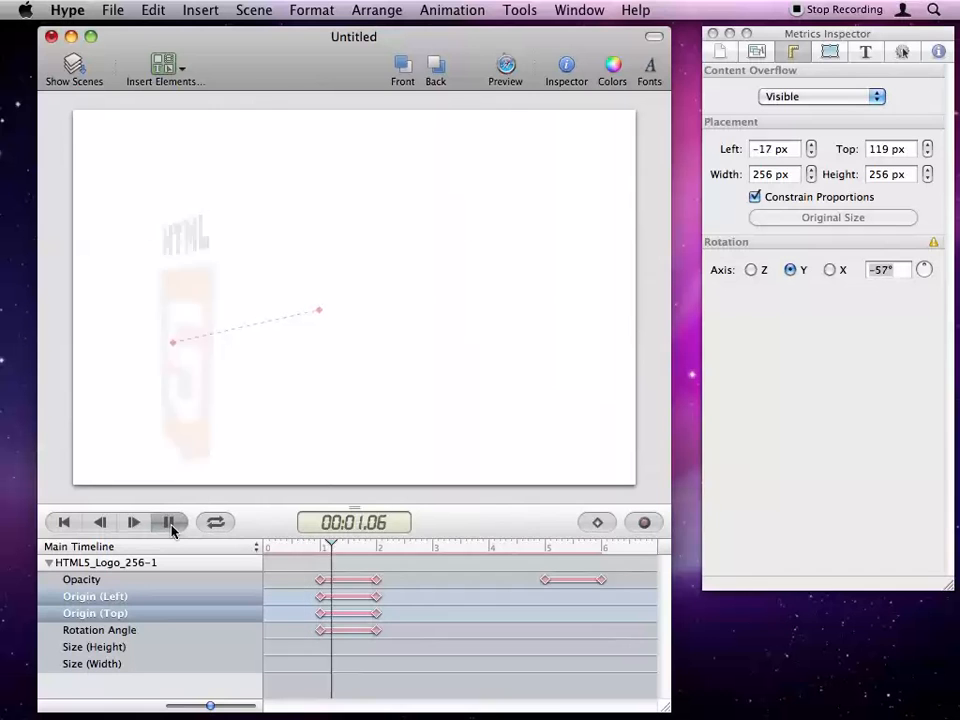
- Reposition the logo, set its position at 2 seconds to about Left 333 px, Top 118 px, and play the animation
drag(281, 378, 430, 331)
drag(385, 546, 377, 551)
click(420, 360)
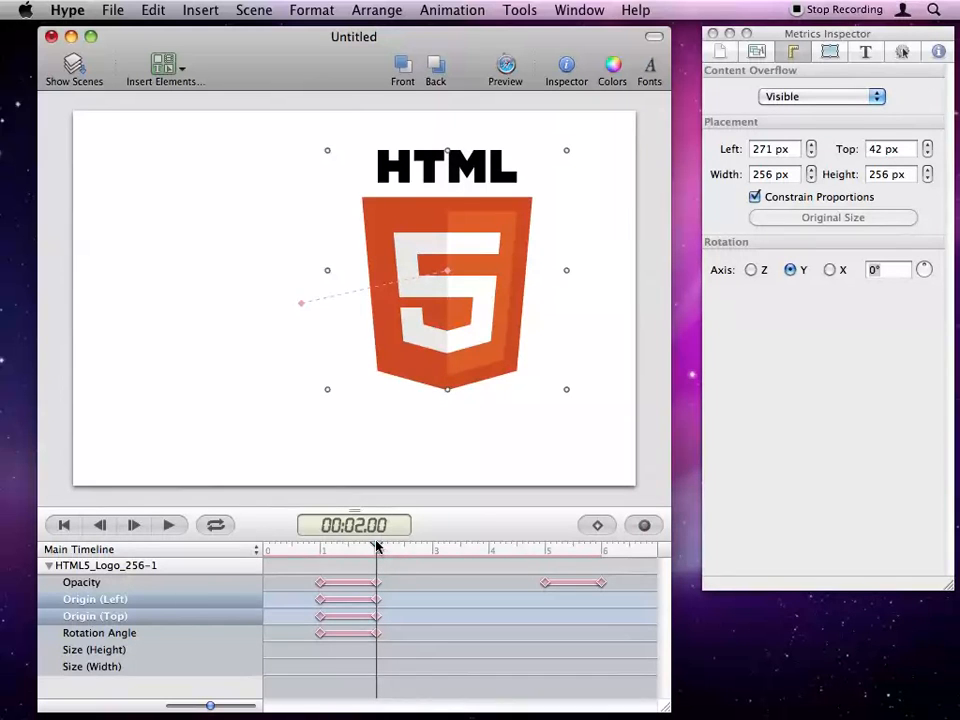
drag(420, 360, 463, 446)
click(325, 558)
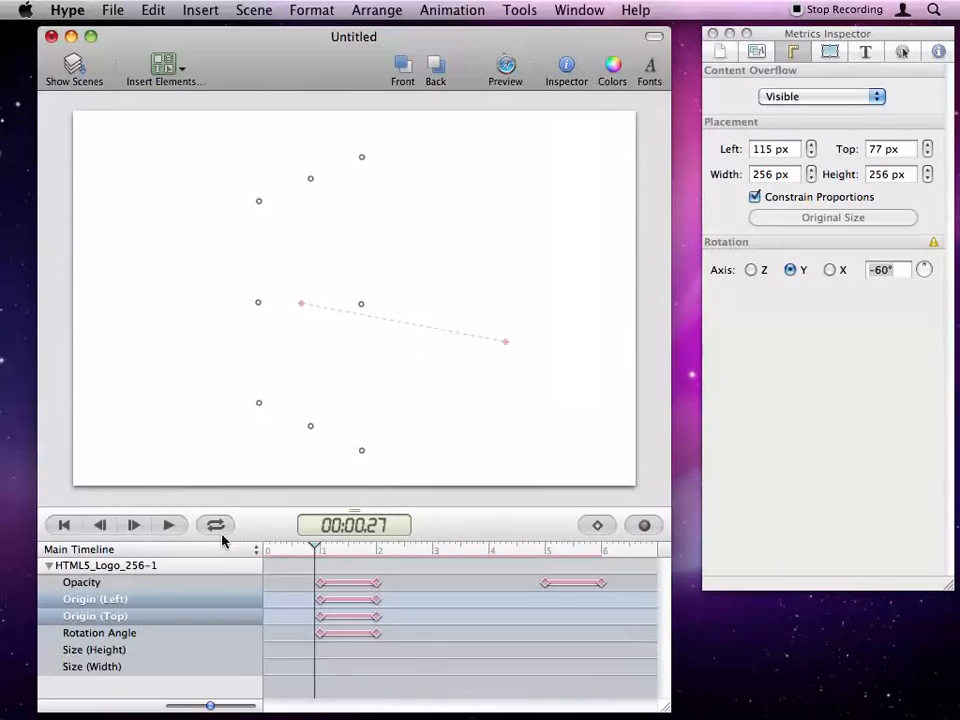
click(168, 525)
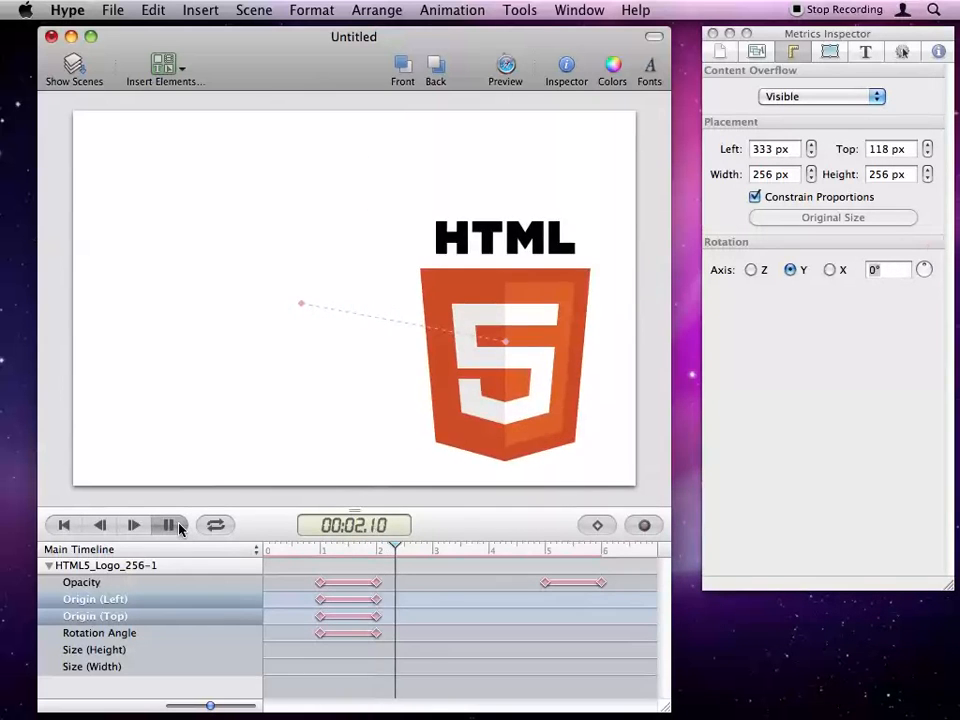
click(180, 525)
- Move the logo's starting position at 1 second to about Left 9 px, Top 67 px
drag(317, 552, 321, 552)
click(300, 420)
drag(316, 367, 195, 360)
click(306, 550)
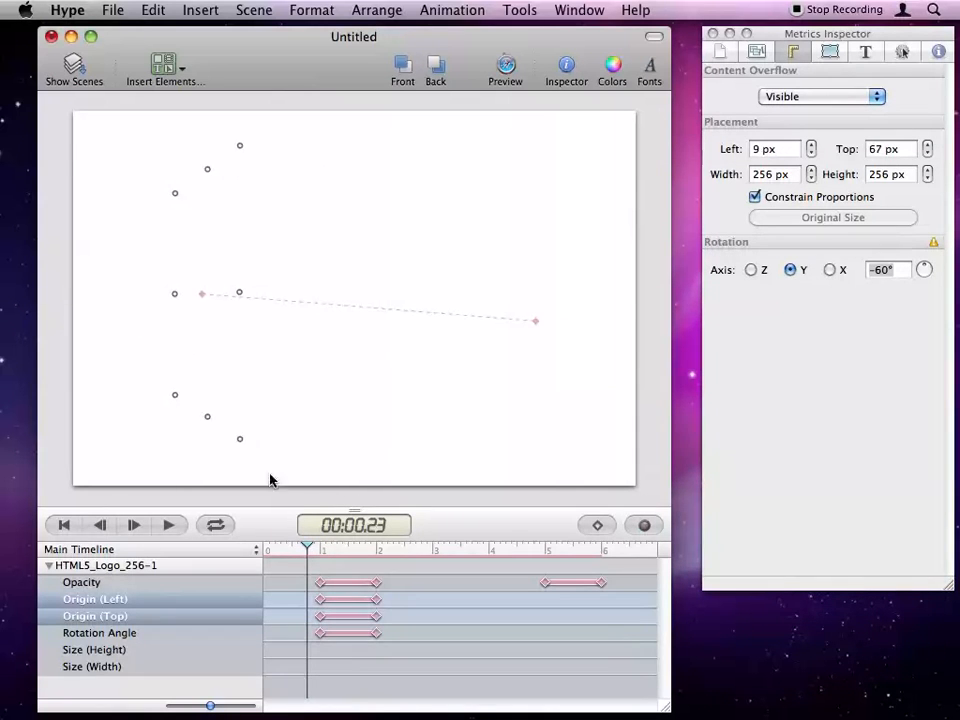
- Move the logo's position at 2 seconds to about Left 300 px, Top 56 px and play the animation
click(381, 550)
drag(379, 550, 377, 551)
drag(527, 374, 461, 334)
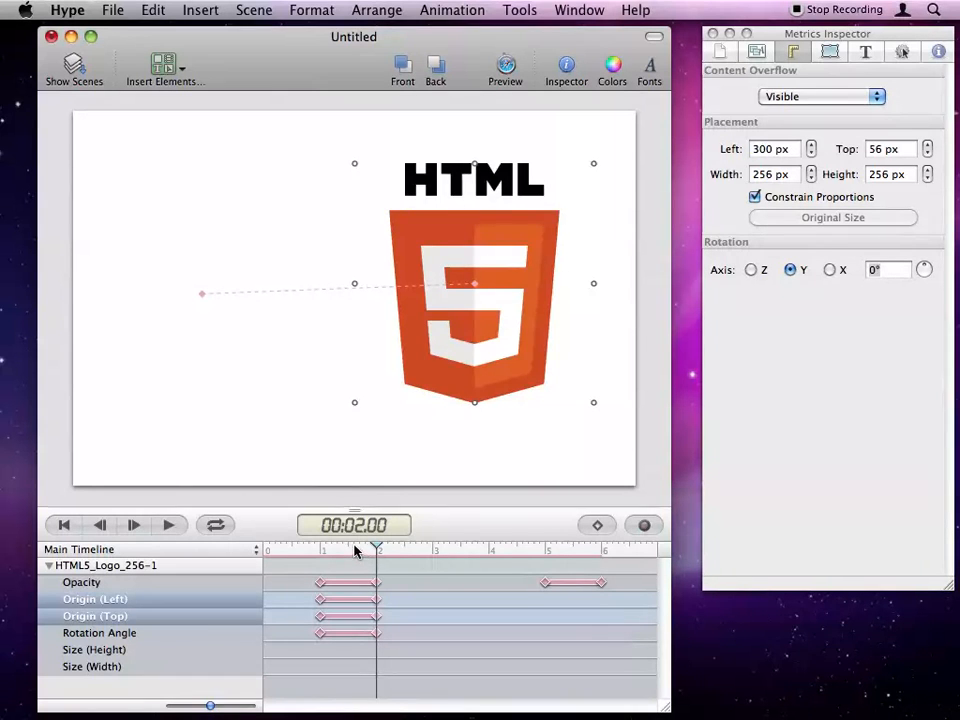
drag(359, 551, 315, 549)
click(184, 531)
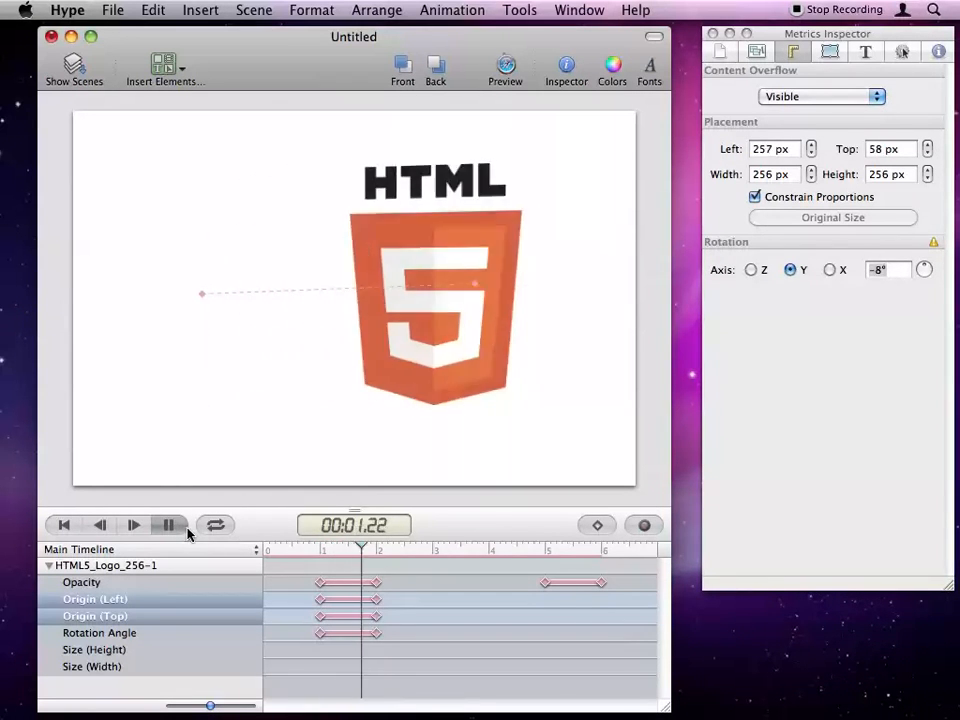
click(184, 531)
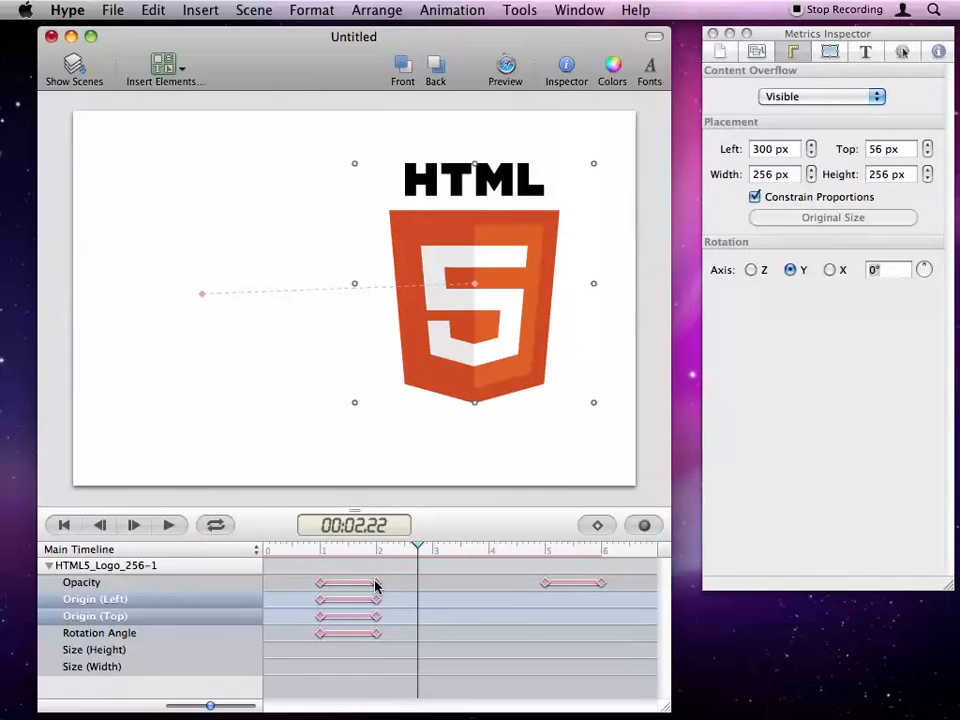
- Retime the logo's entrance keyframes for all four properties to run from 0 to 1.19, and play the animation
drag(376, 586, 414, 603)
drag(426, 647, 304, 589)
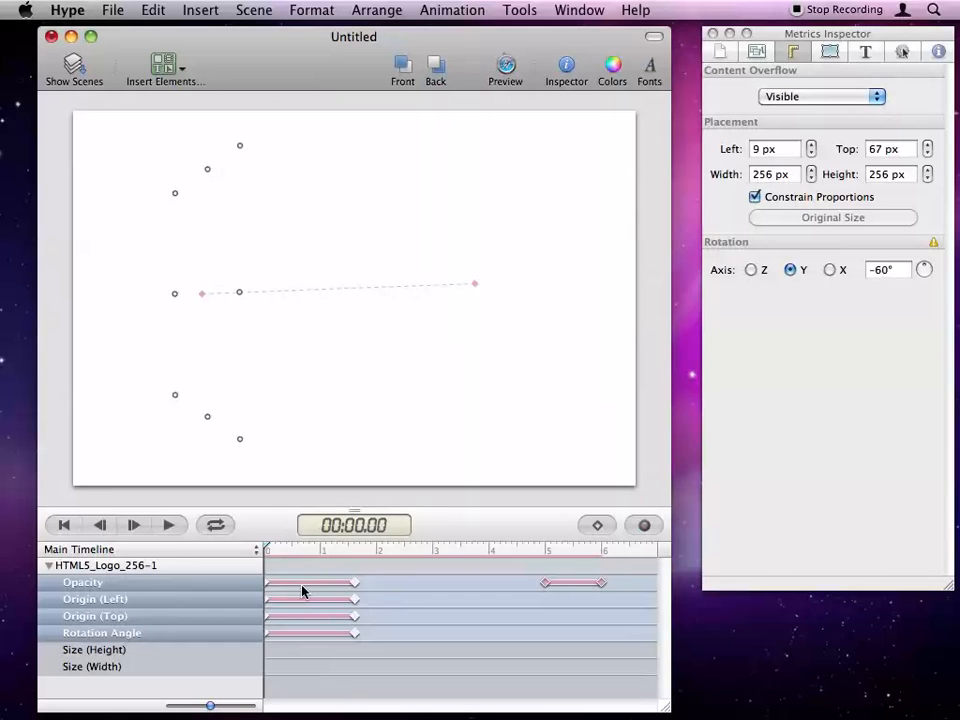
click(176, 531)
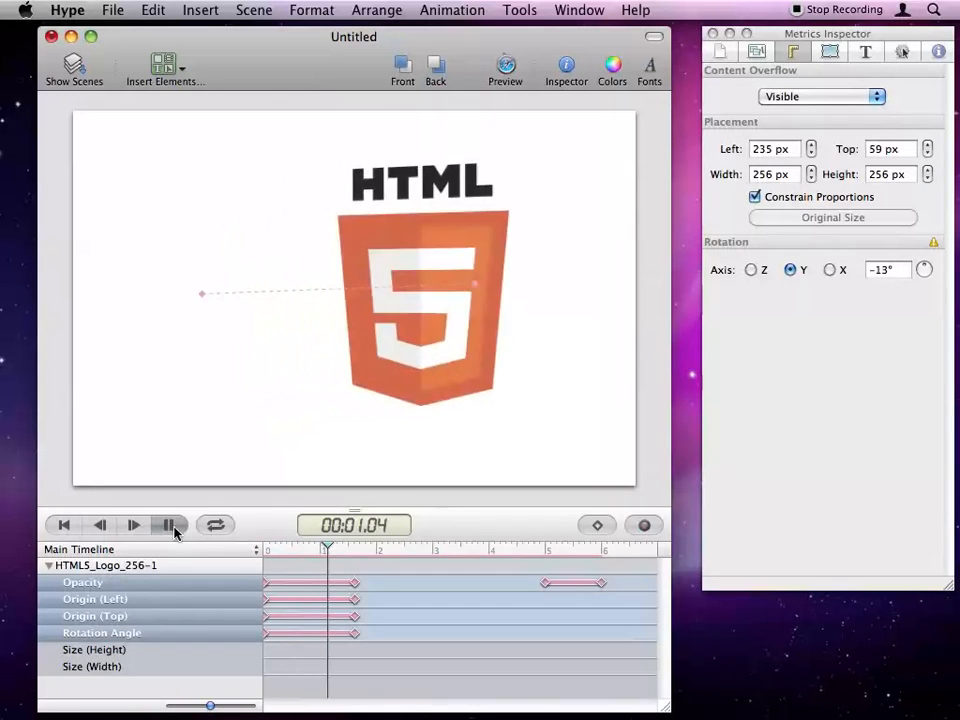
click(174, 531)
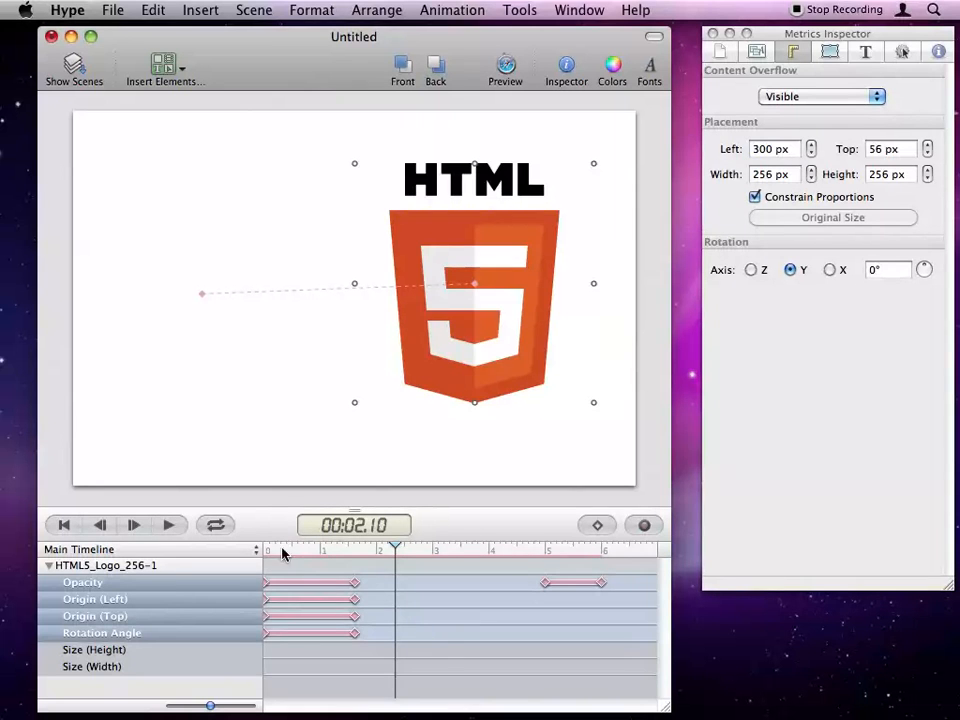
click(267, 553)
click(184, 526)
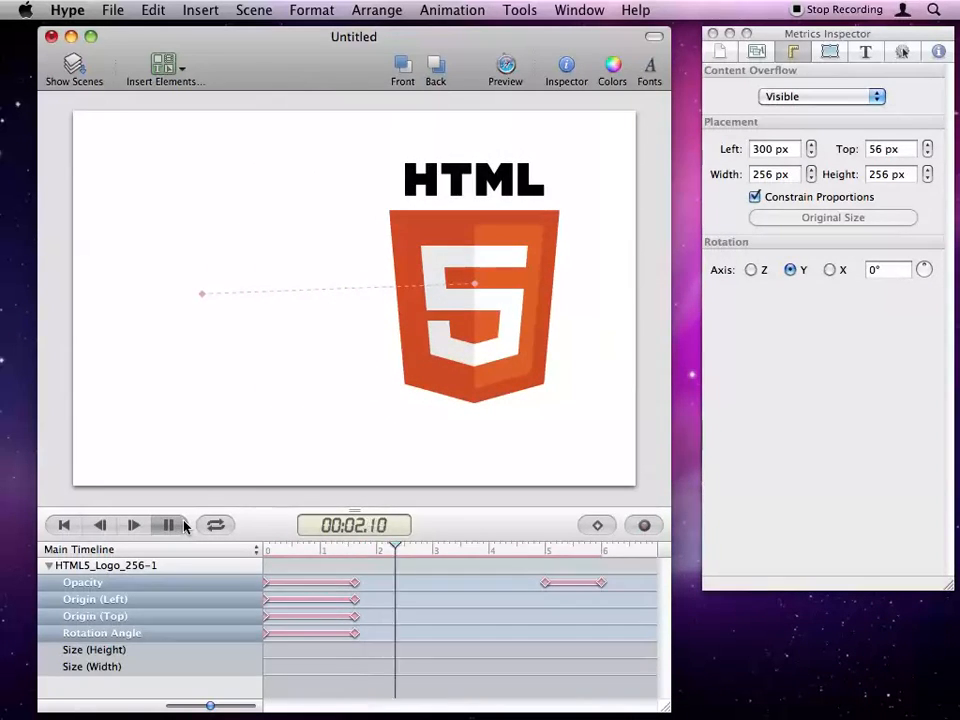
click(168, 525)
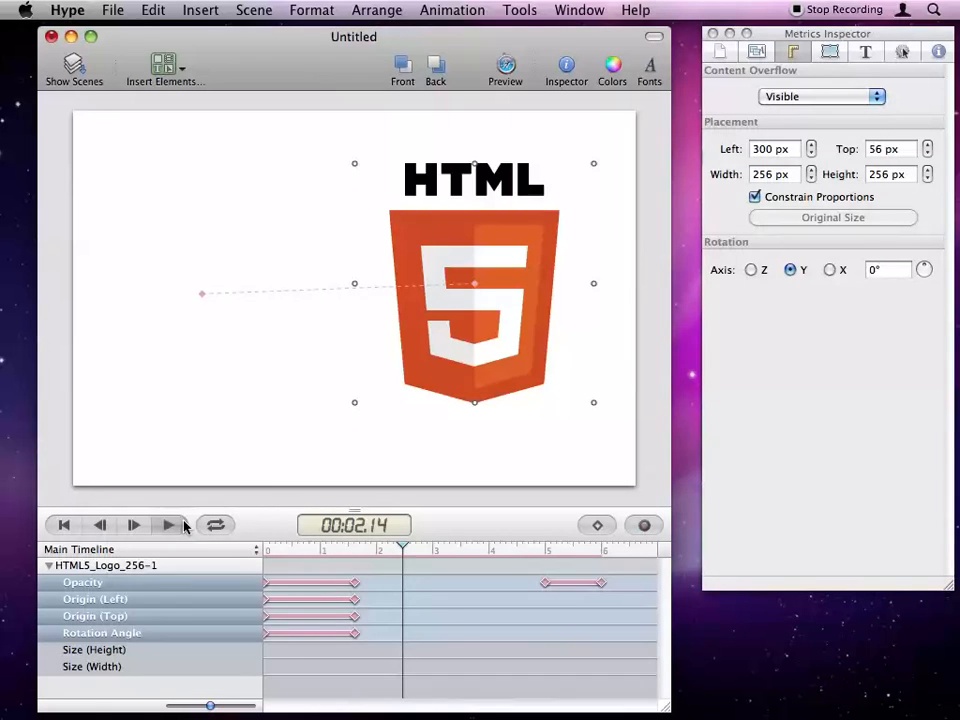
- Set the timing function of the logo's Origin (Left) animation to Linear
click(373, 604)
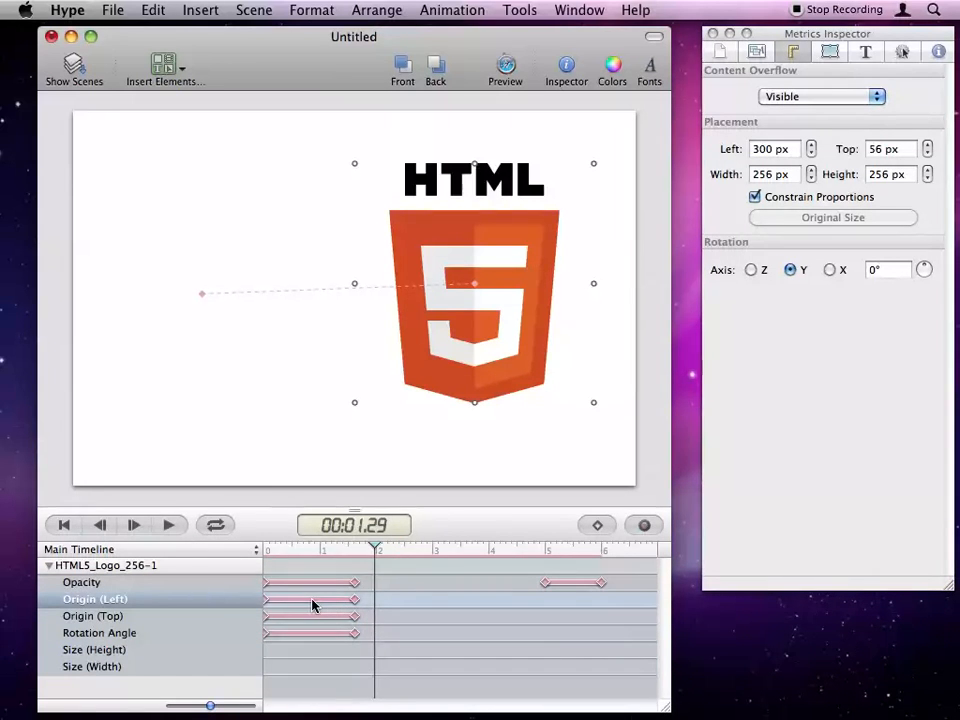
double_click(313, 600)
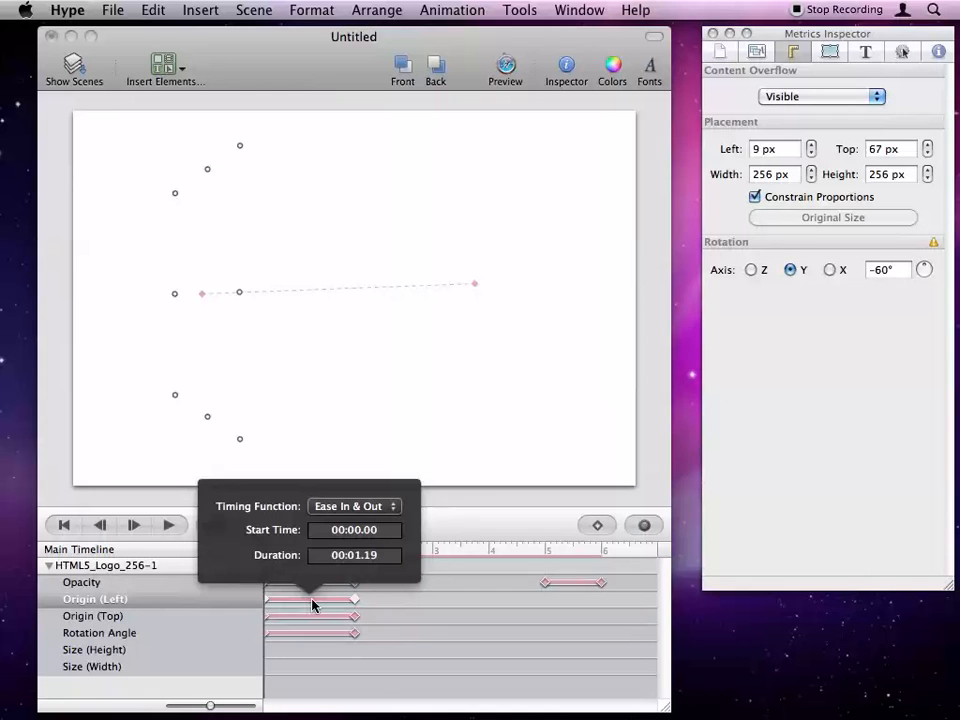
click(339, 510)
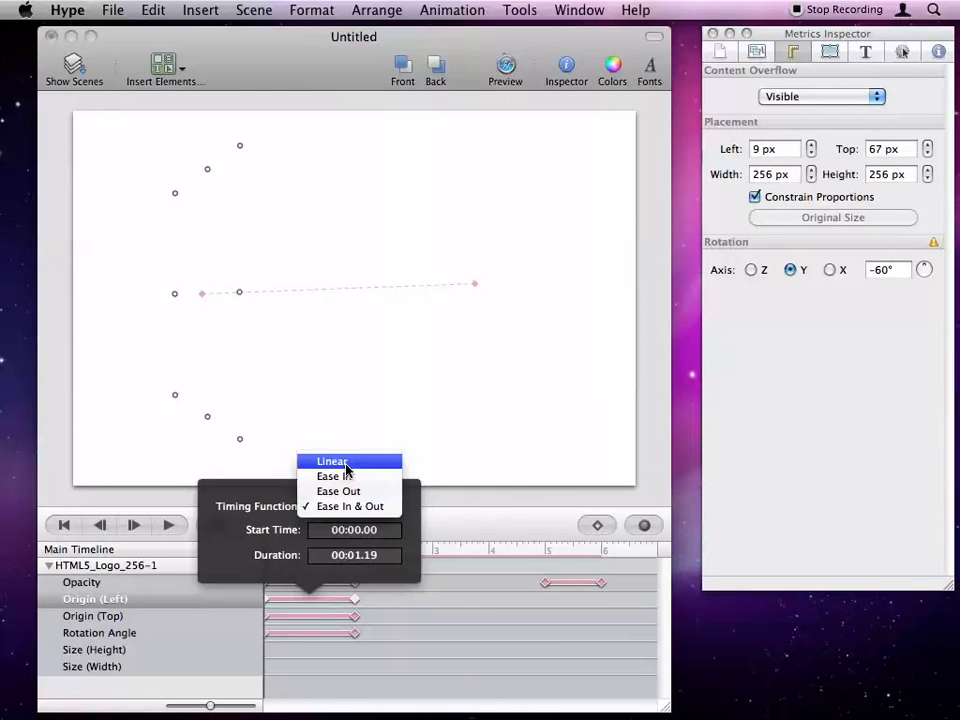
click(345, 463)
- Set the timing function of the logo's Origin (Top) animation to Linear and play the timeline from the start
click(320, 618)
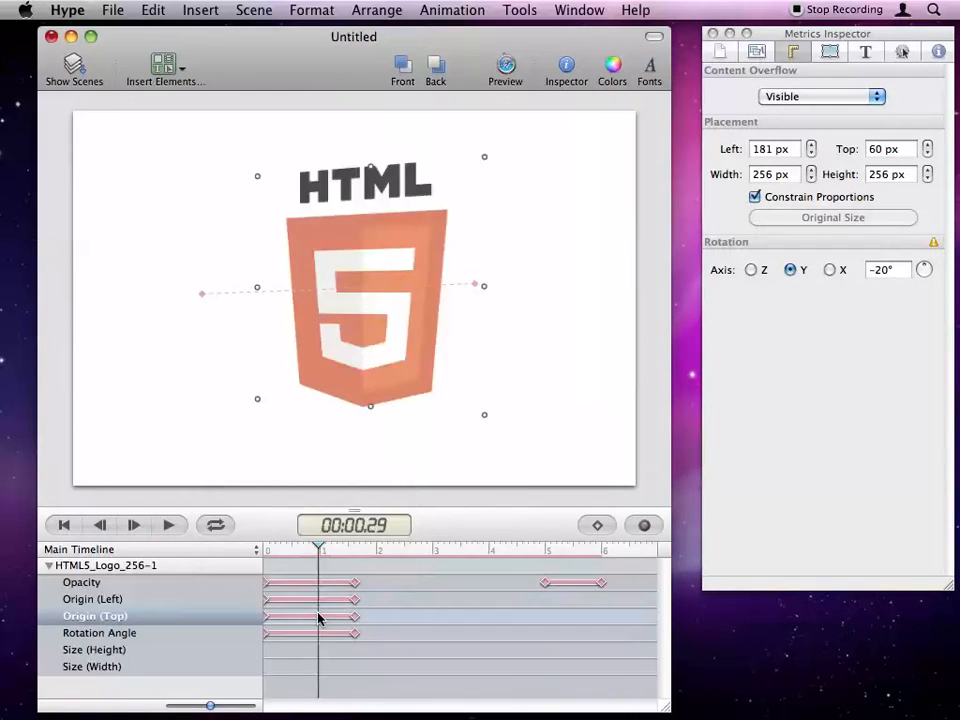
double_click(323, 619)
click(336, 523)
click(331, 478)
click(399, 608)
drag(424, 550, 231, 547)
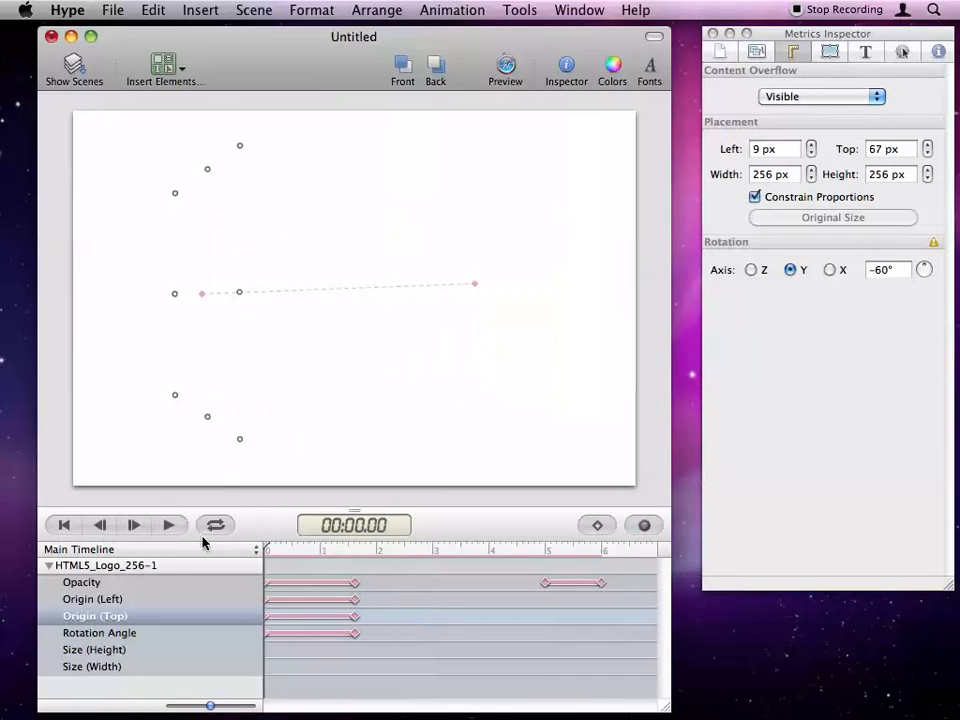
click(165, 529)
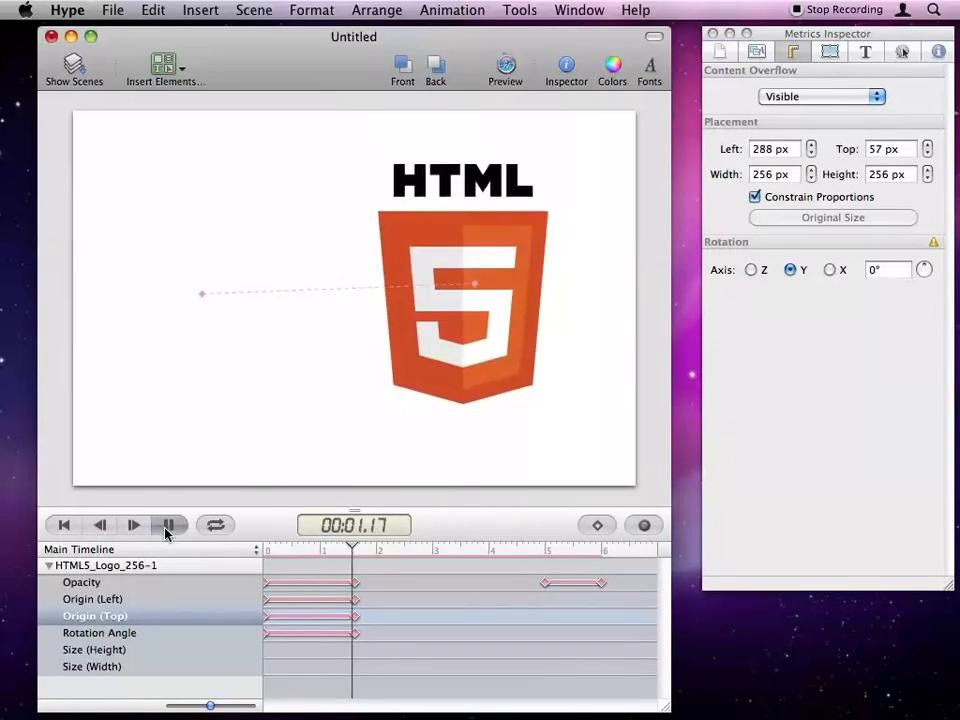
click(166, 529)
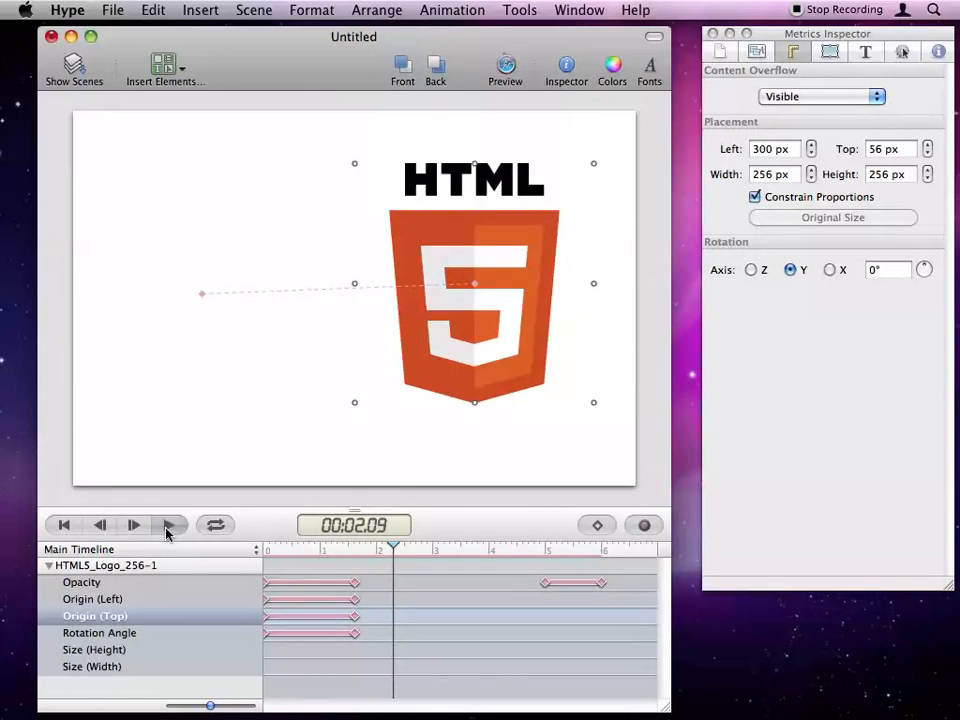
- Set the timing function of the Origin (Left) and Origin (Top) animations to Ease Out and play the timeline from the start
click(306, 600)
click(345, 506)
click(354, 536)
click(328, 617)
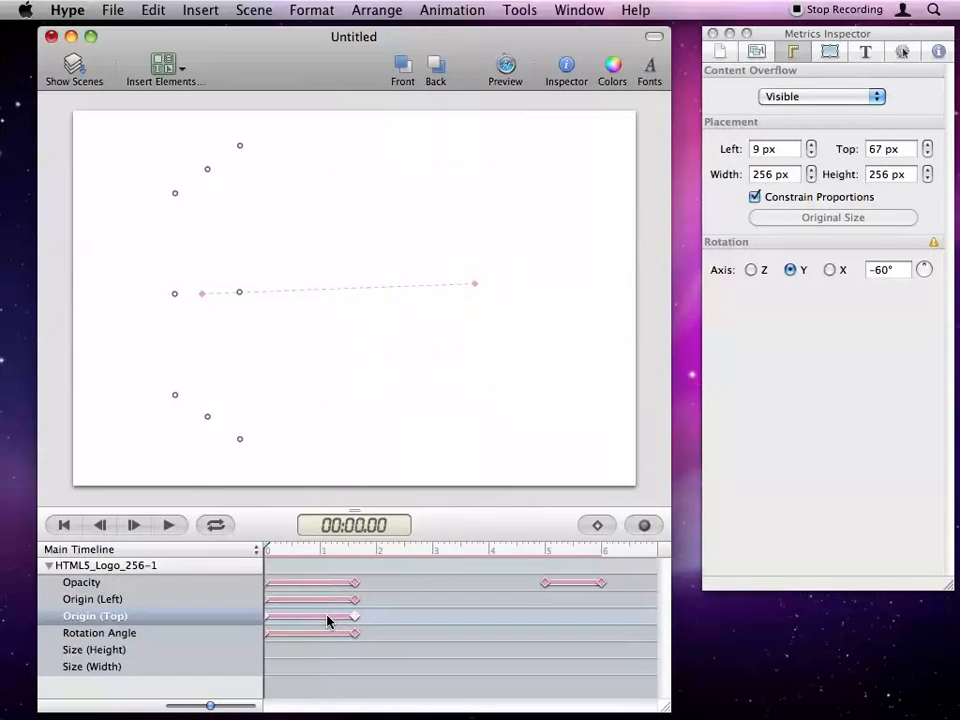
click(335, 530)
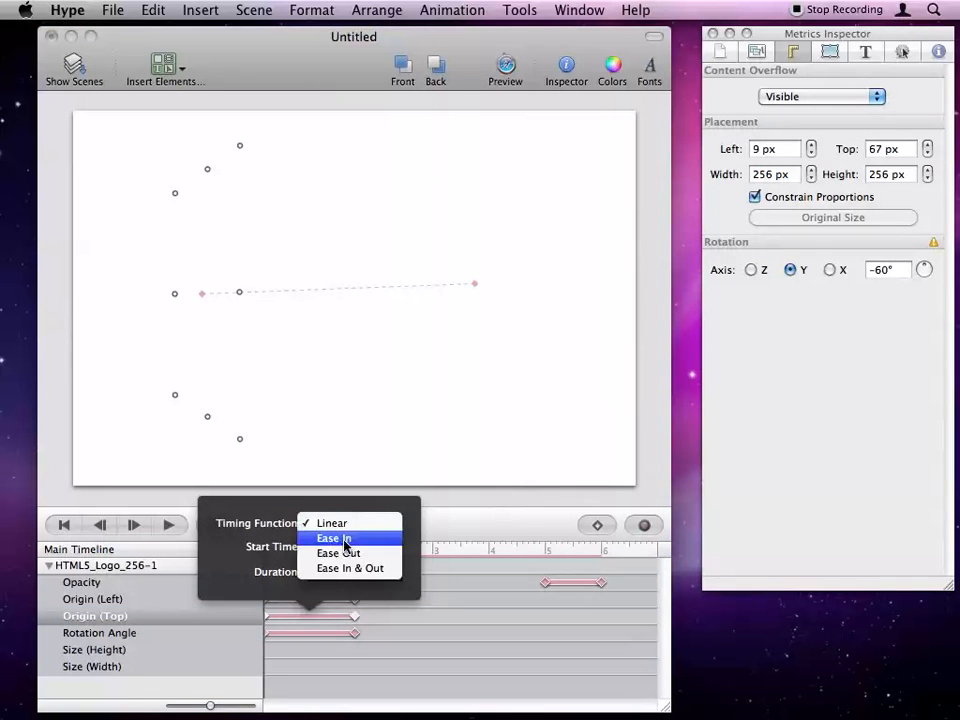
click(345, 554)
click(266, 549)
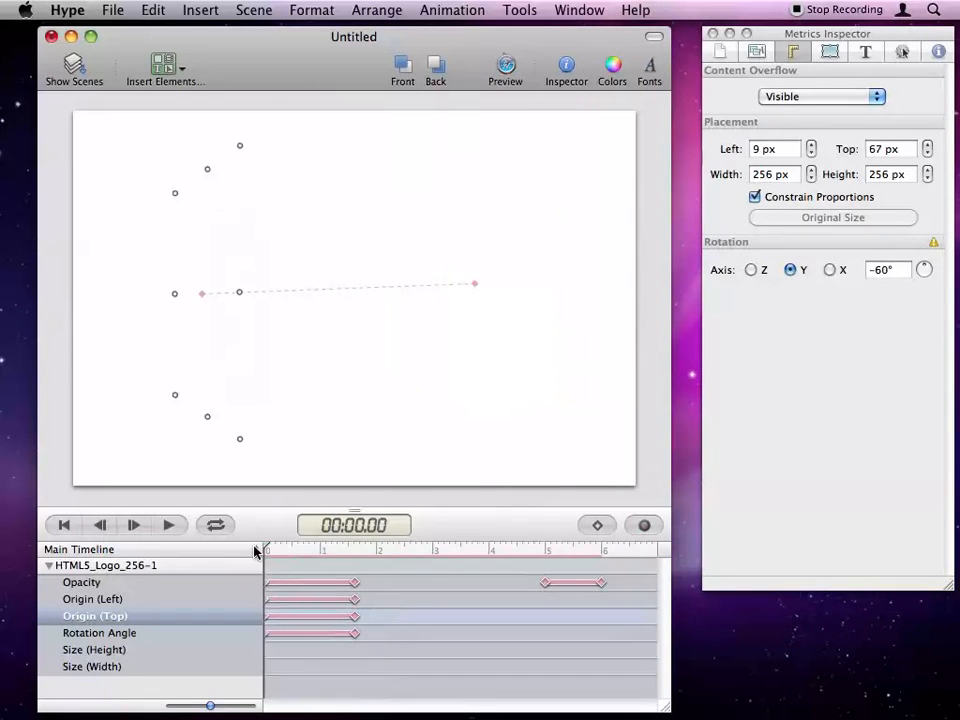
click(170, 525)
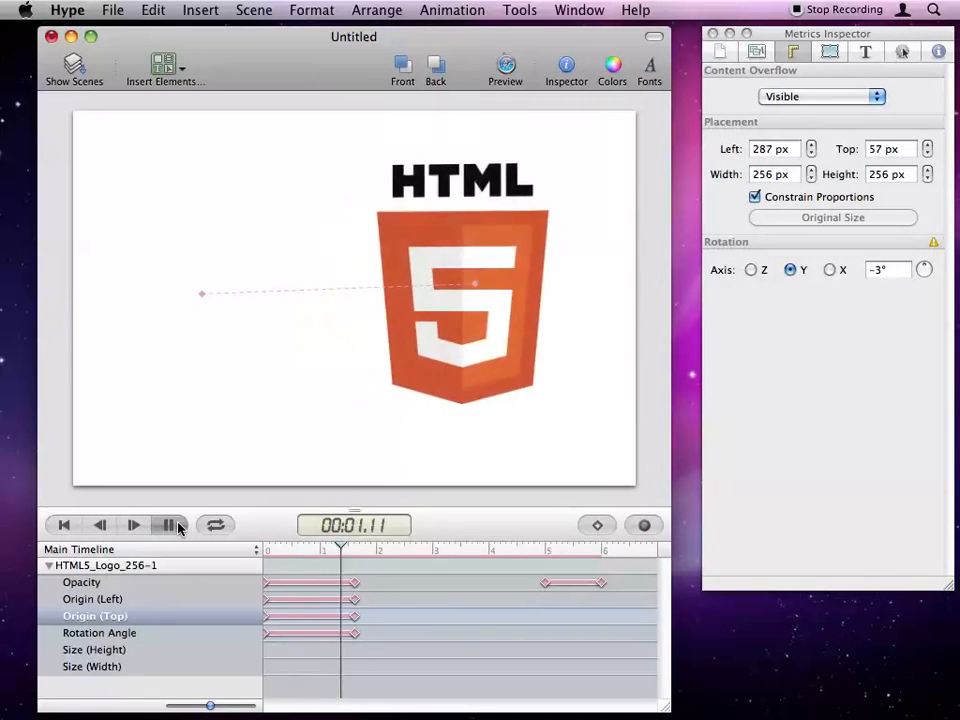
click(168, 525)
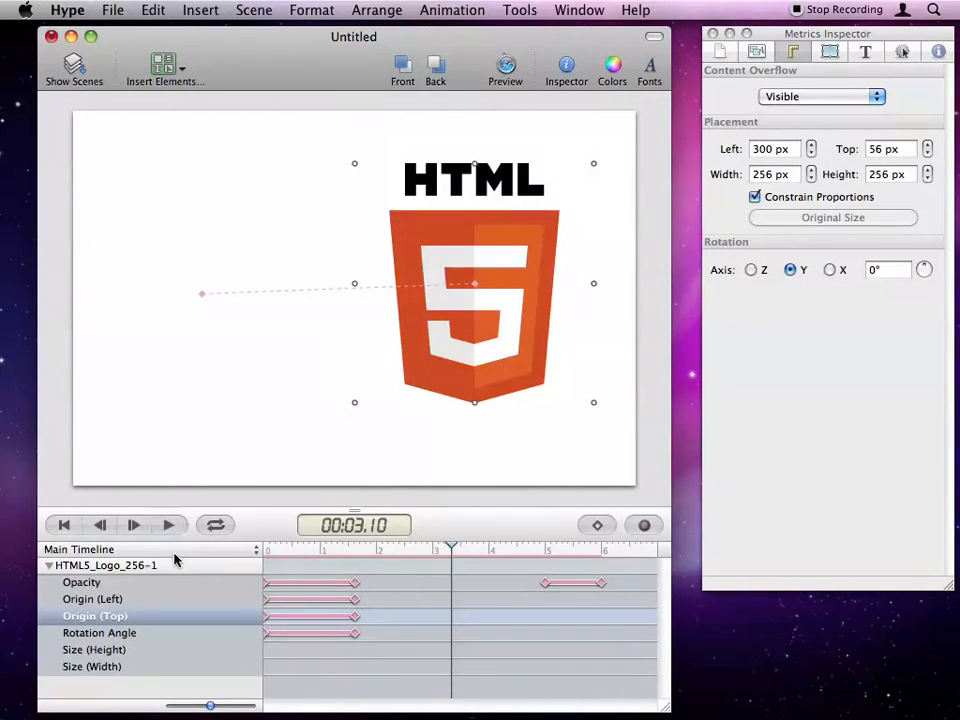
- Delete the HTML5 logo element from the scene
click(180, 568)
key(Delete)
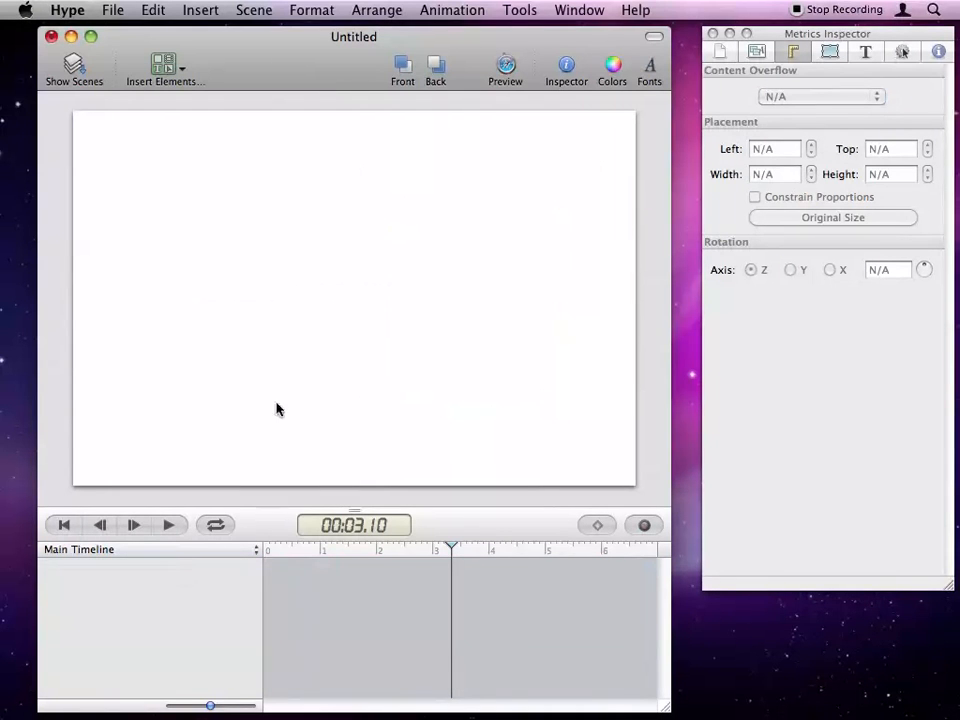
- Insert a box element and place it in the scene at about Left 98 px, Top 158 px
click(175, 75)
click(166, 84)
drag(373, 326, 223, 330)
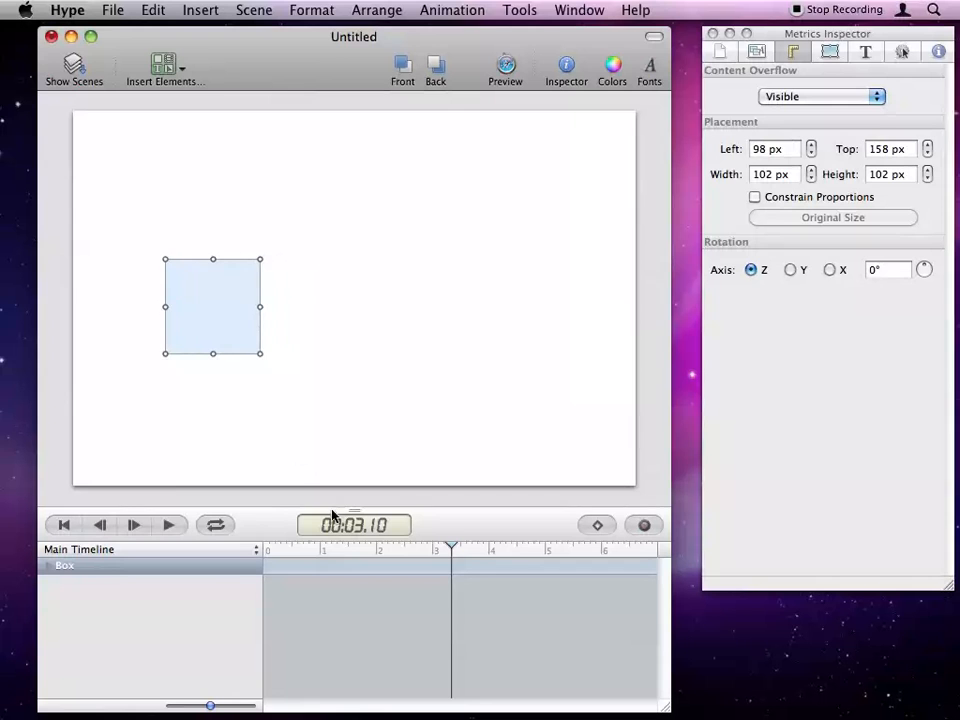
- Record a zigzag position animation for the box, ending at Left 367 px, Top 215 px at 00:02.16, and play it from the start
click(320, 546)
click(636, 530)
drag(240, 335, 340, 386)
click(47, 567)
click(366, 549)
drag(288, 390, 482, 398)
click(405, 549)
click(644, 525)
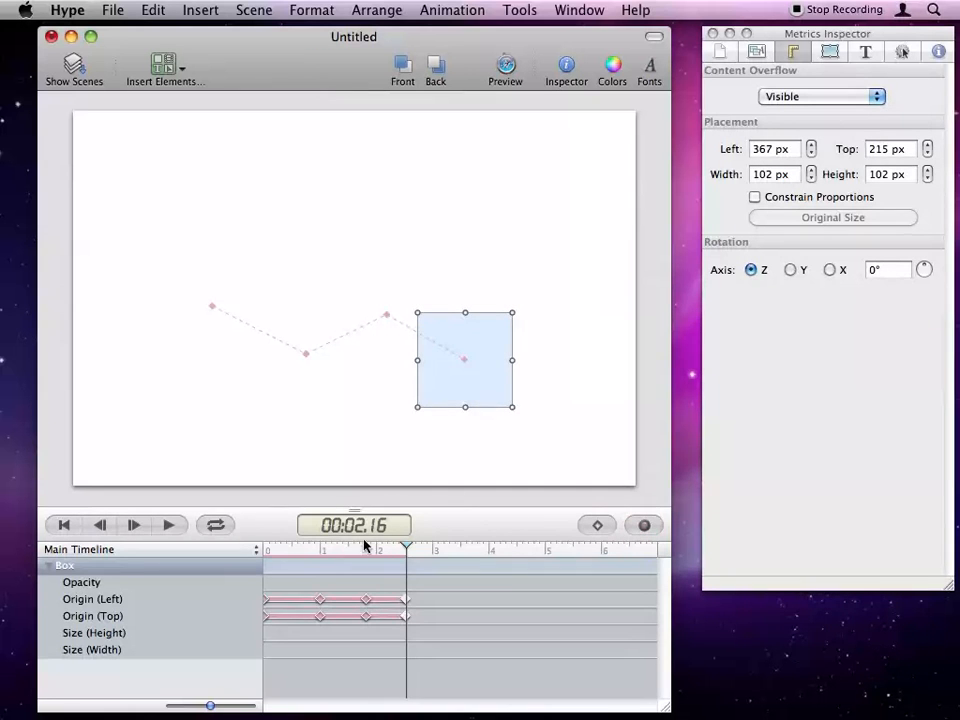
drag(405, 547, 254, 548)
click(179, 525)
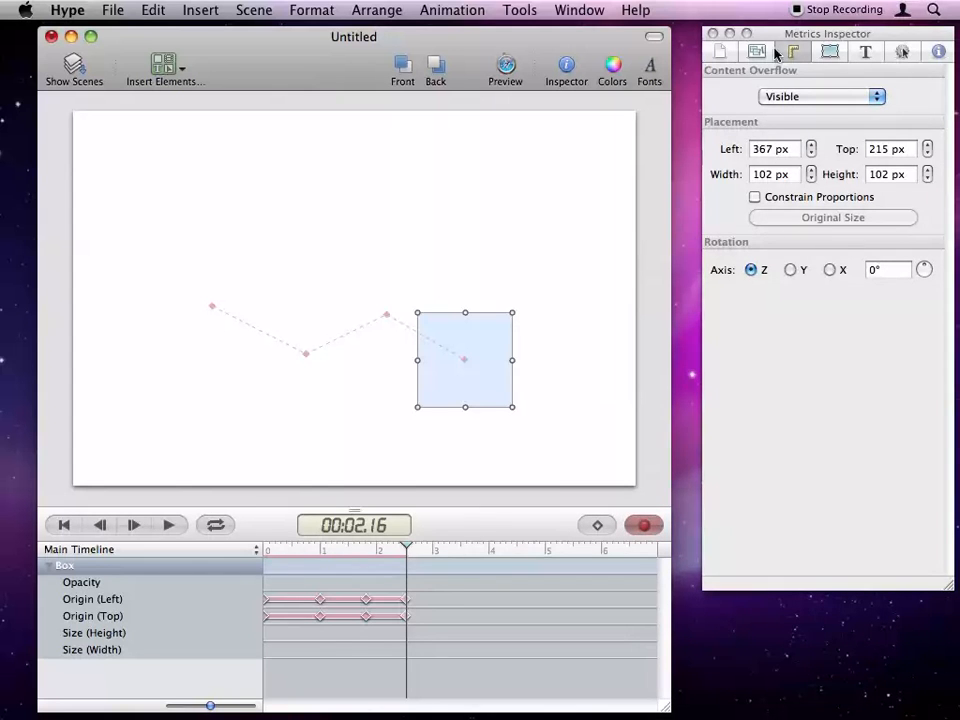
- Record an opacity of 0% for the box at 00:02.16 and stop recording
click(829, 52)
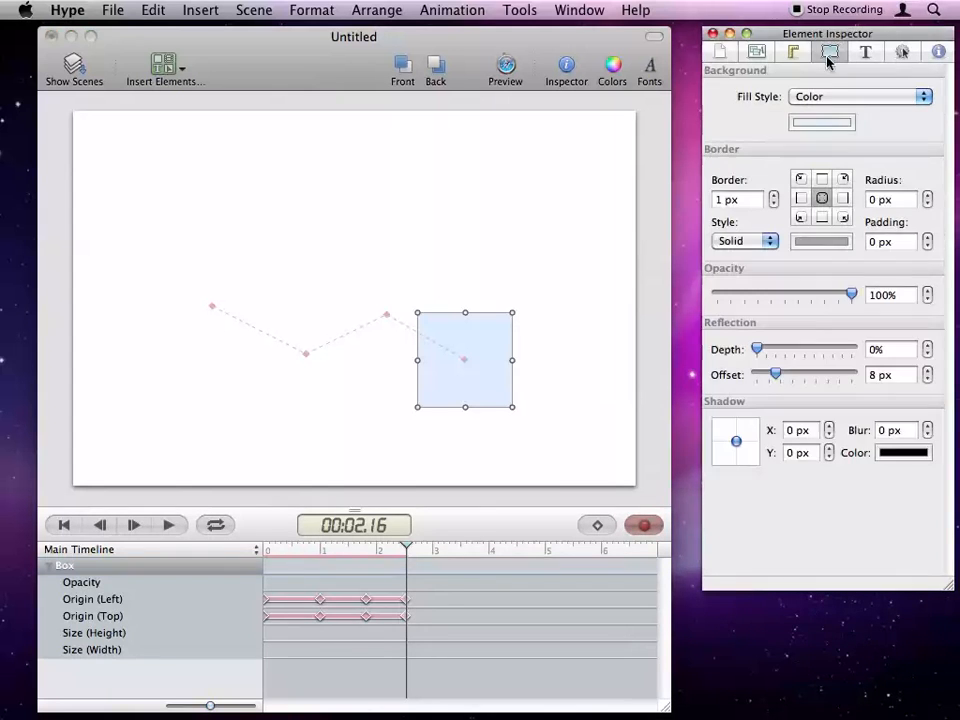
click(735, 294)
drag(735, 294, 700, 294)
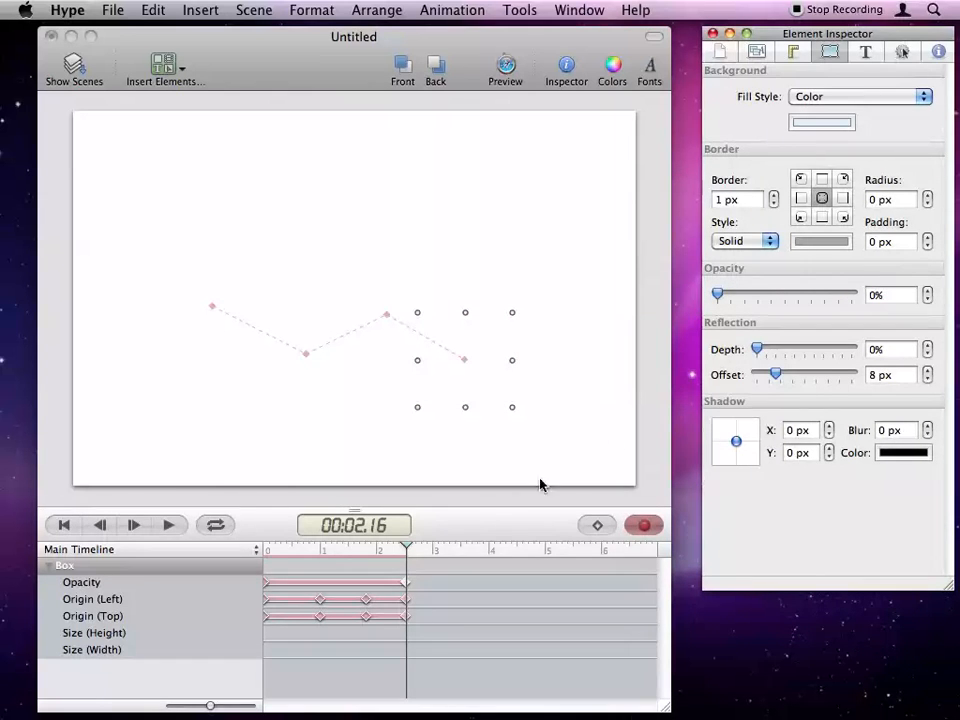
click(643, 525)
click(643, 525)
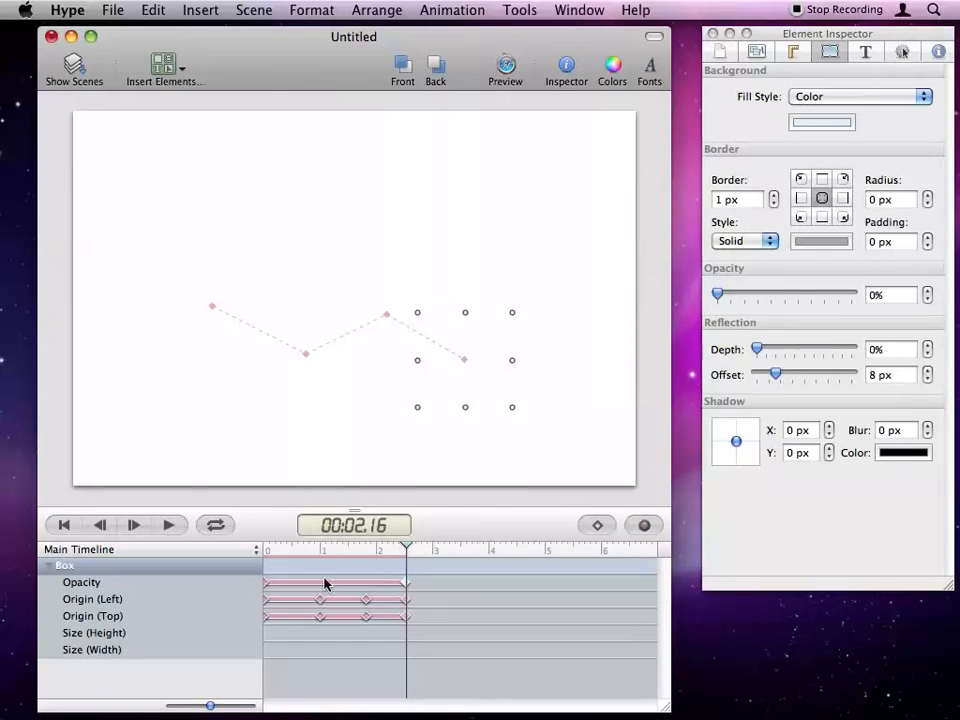
- Rearrange the Opacity keyframes so the box fades in from 0% to 100% over about 0.6 s, and play the timeline from the start
mouse_move(267, 588)
mouse_down()
mouse_move(439, 585)
mouse_move(312, 590)
mouse_move(285, 581)
mouse_up()
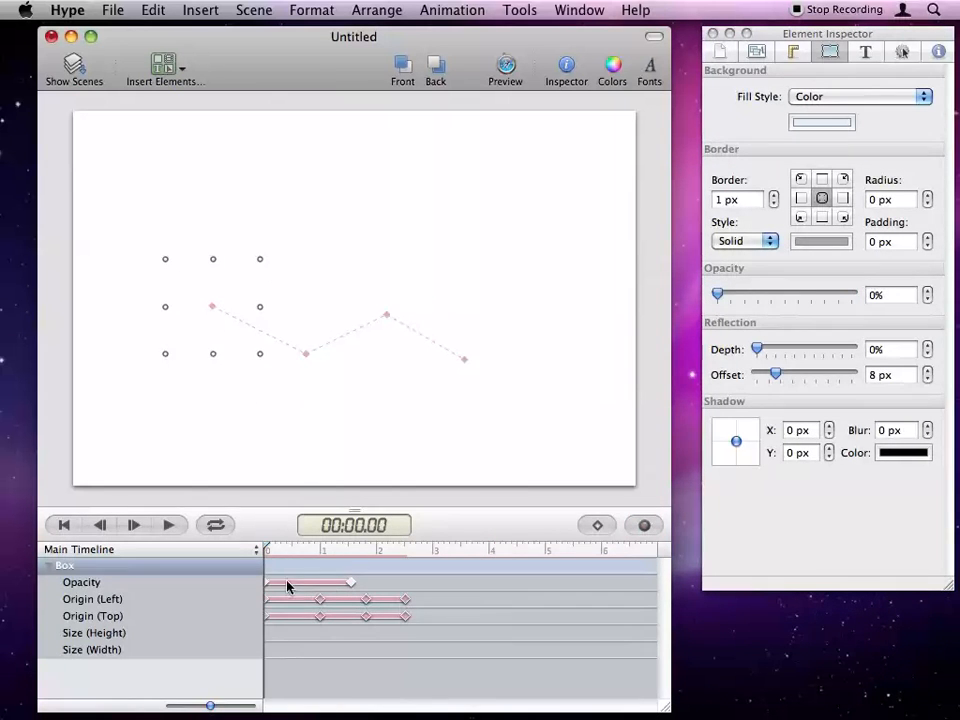
click(349, 583)
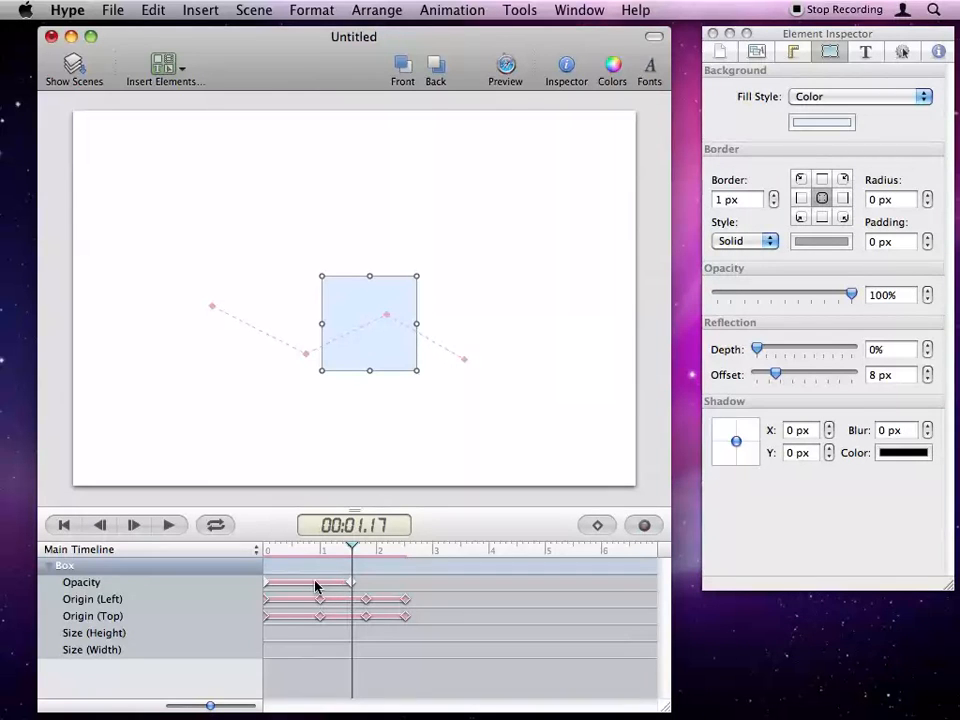
drag(355, 583, 251, 551)
click(167, 529)
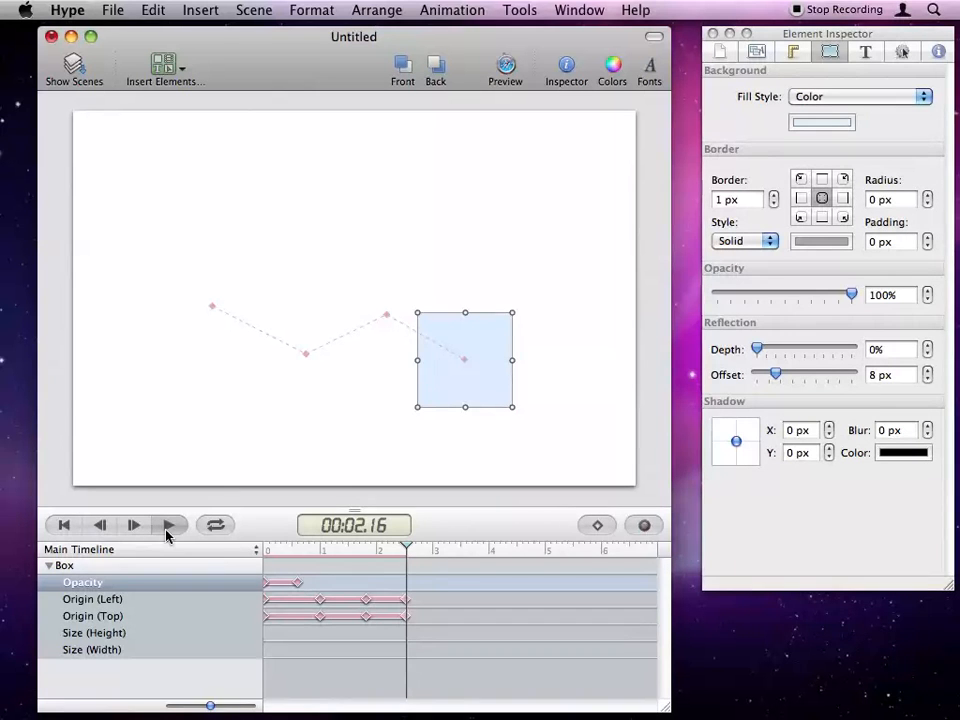
- Delete all of the box's Opacity, Origin (Left) and Origin (Top) keyframes and reset its opacity to 100%
drag(421, 625, 263, 583)
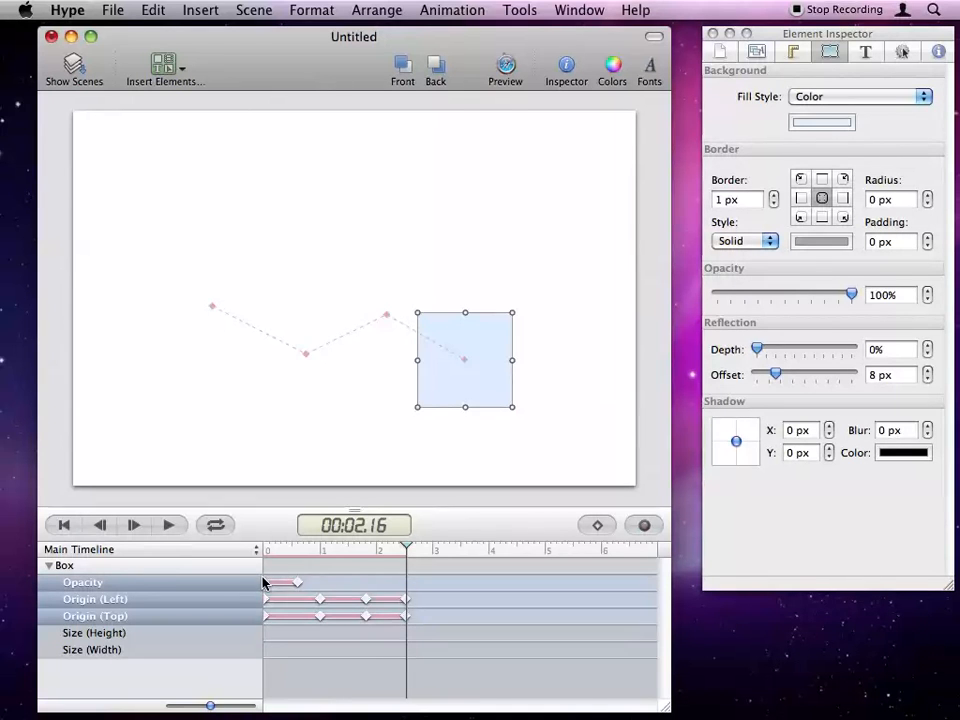
key(Delete)
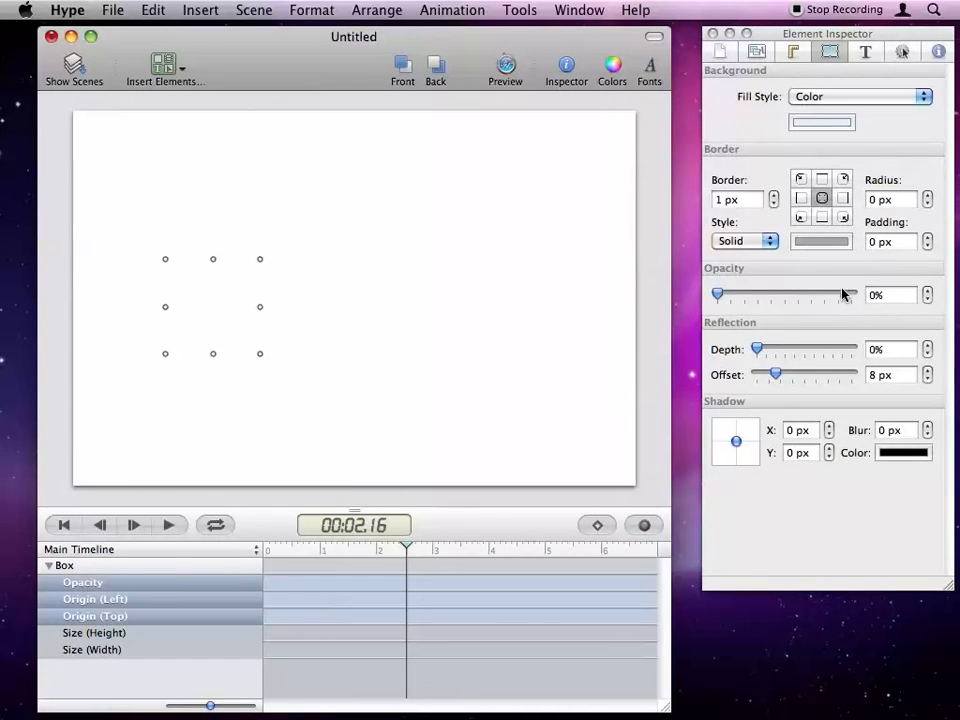
drag(843, 292, 856, 292)
- Move the box near the centre of the scene and view the list of properties that can be animated
drag(240, 302, 346, 286)
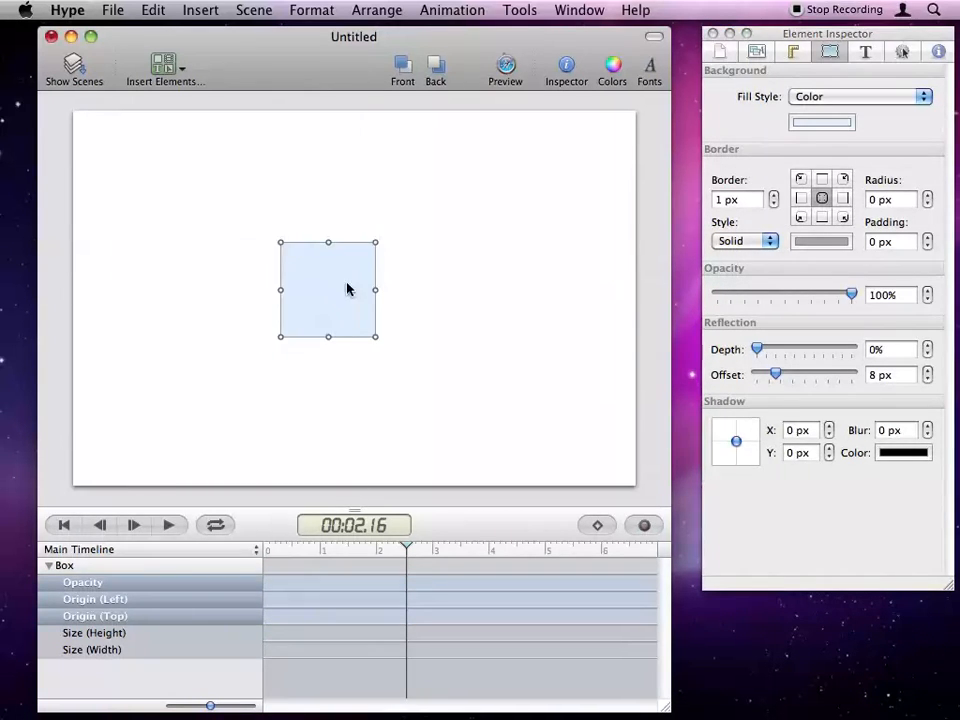
click(236, 566)
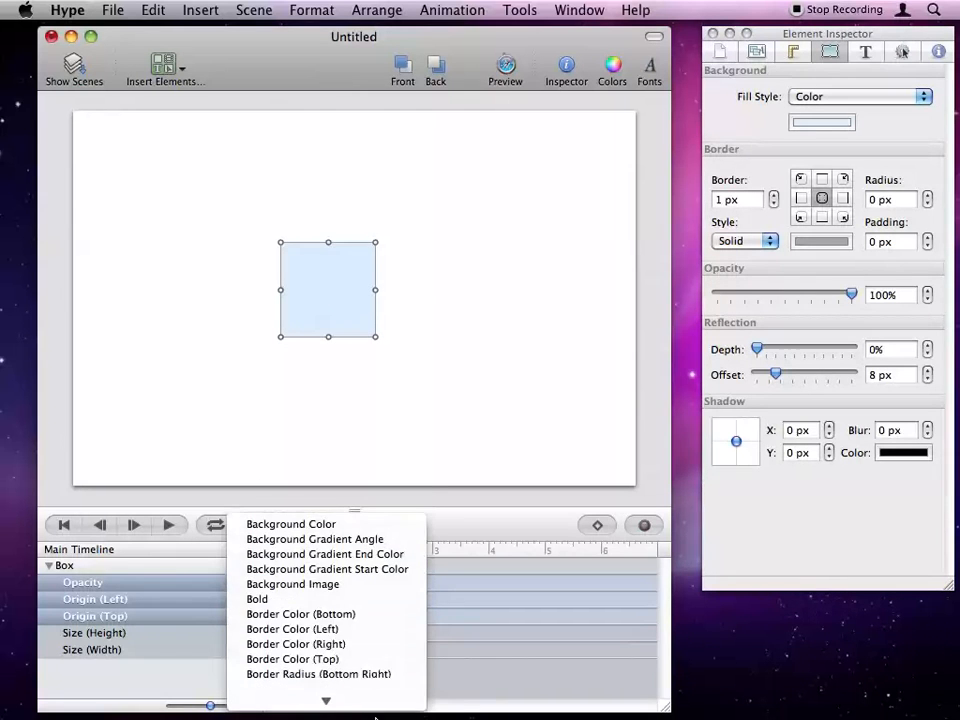
click(341, 287)
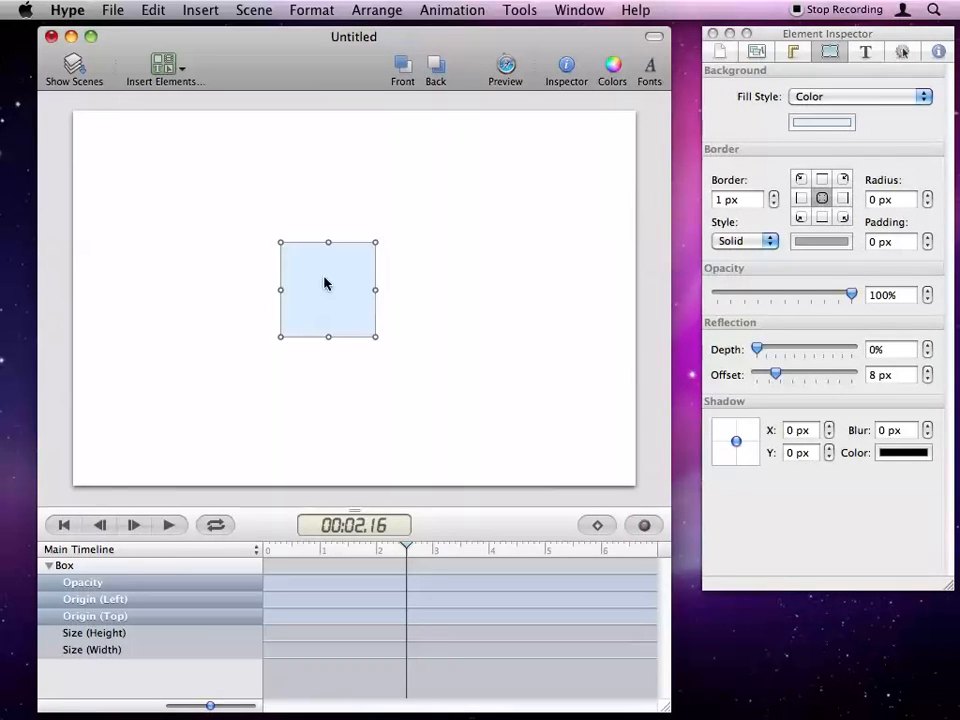
- Give the box a shadow with X offset 4 px, Y offset 3 px and blur 4 px
click(829, 426)
click(829, 426)
click(829, 426)
click(829, 426)
click(829, 448)
click(829, 448)
click(829, 448)
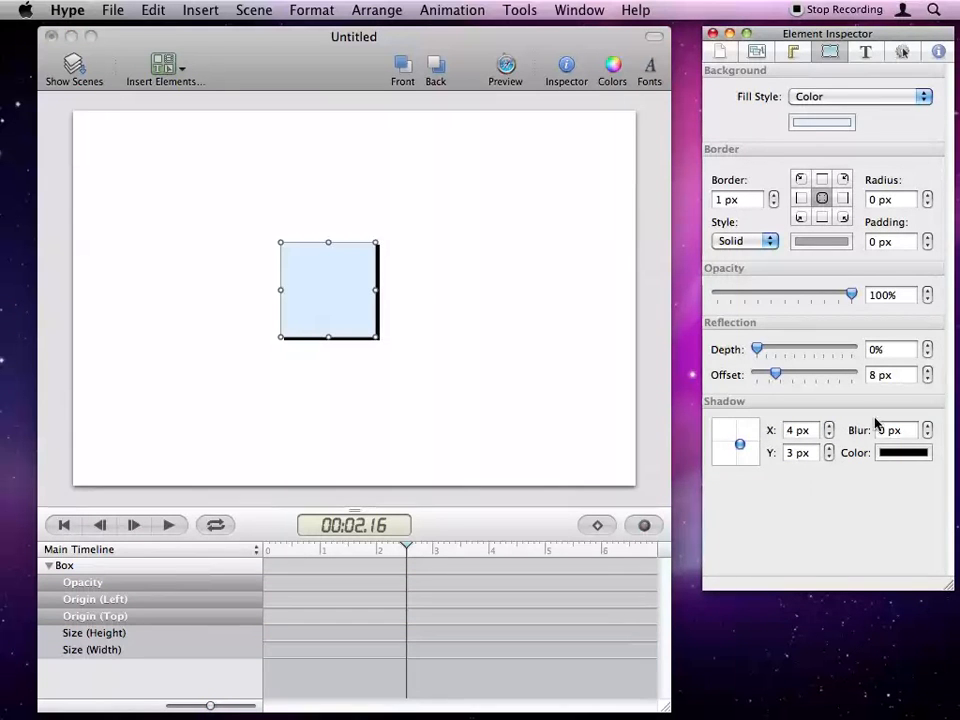
click(928, 425)
click(928, 425)
click(928, 425)
click(928, 425)
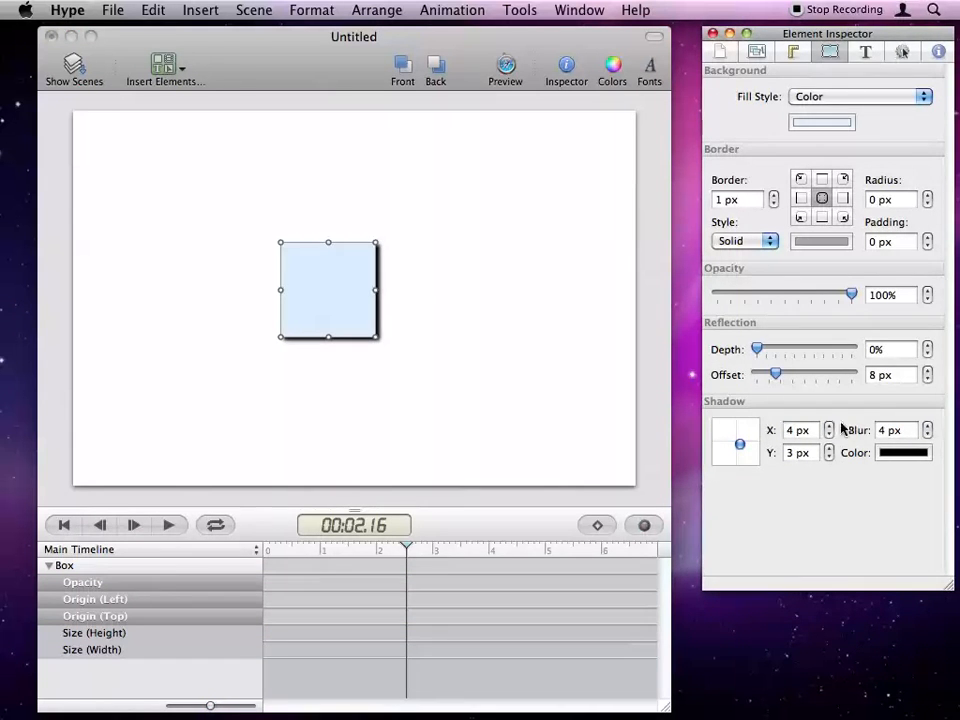
- Record a shadow animation for the box at 00:02.16 with offsets X -2 px, Y -2 px and less blur, and play it from the start
click(655, 525)
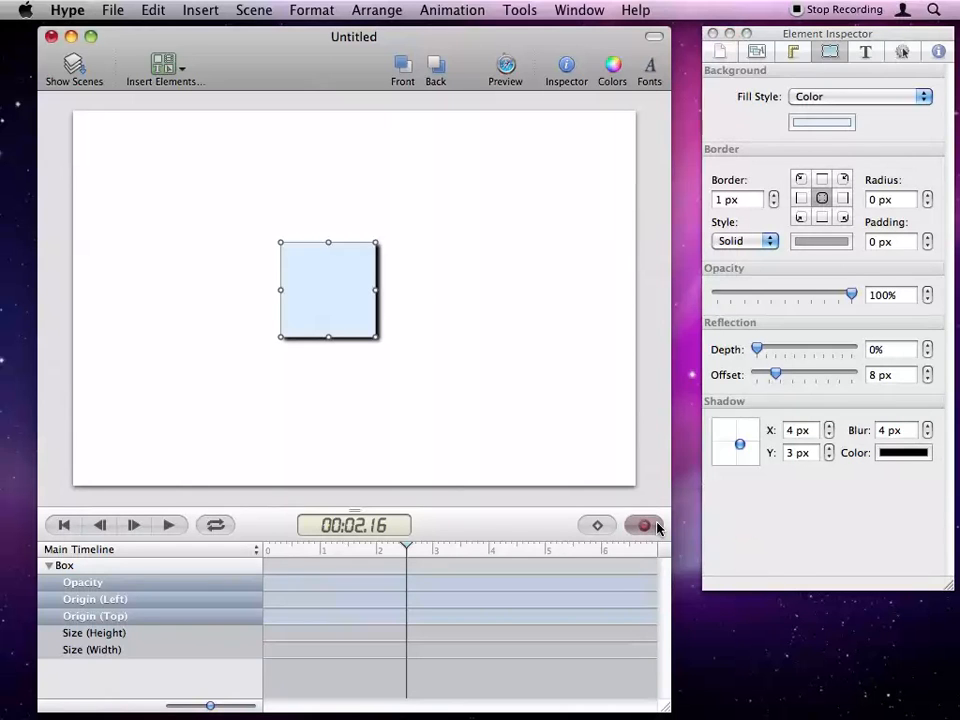
drag(740, 444, 734, 440)
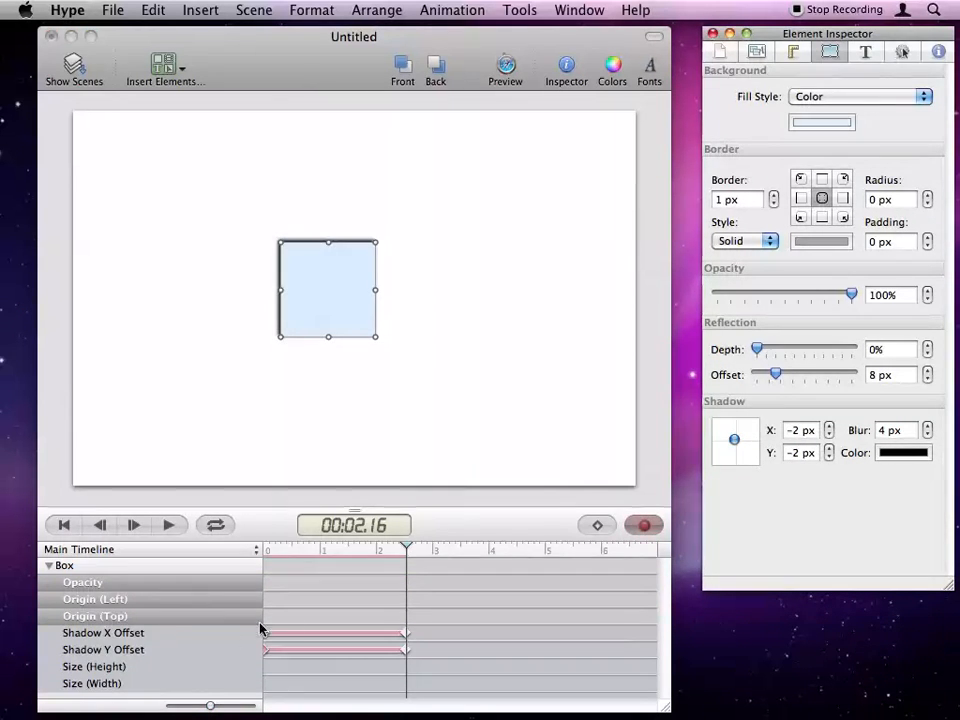
click(928, 435)
click(928, 435)
click(928, 435)
drag(385, 549, 195, 541)
click(168, 526)
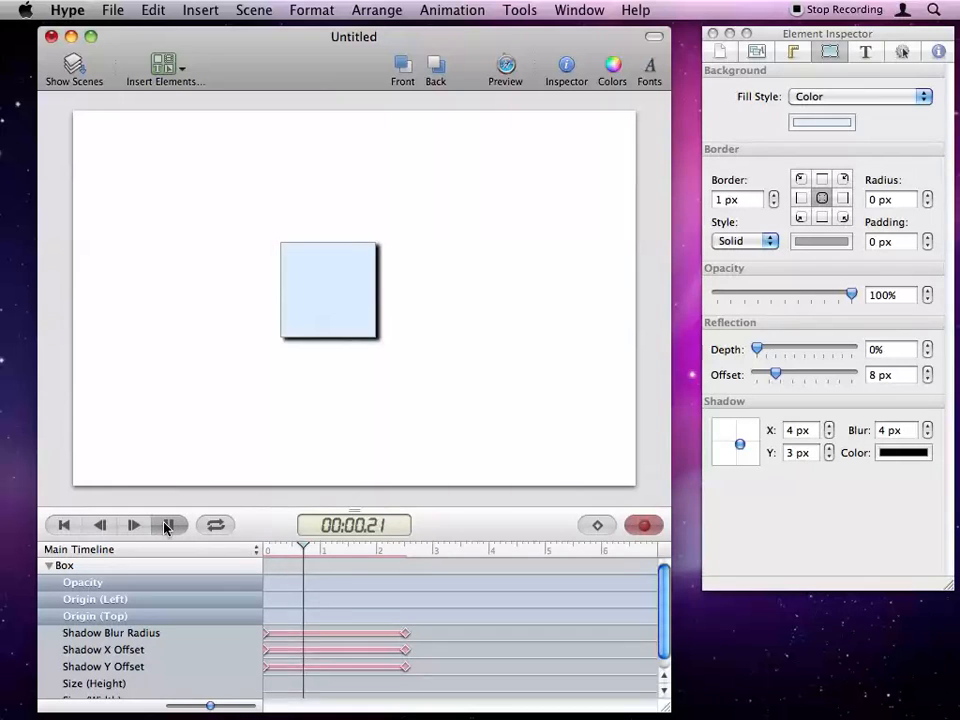